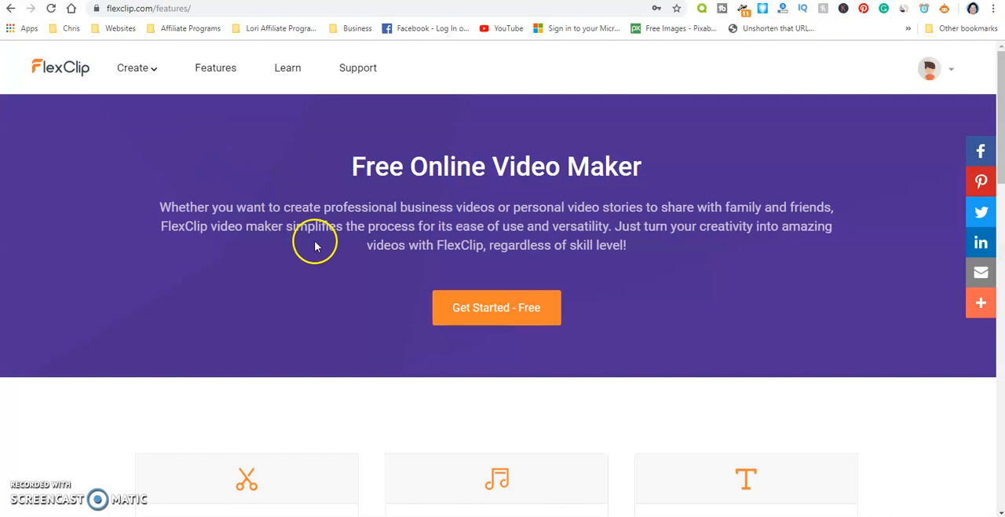
# - Examine the video editing features on offer, from Trim Video through Rotate Video to Media Library
pyautogui.scroll(-1, 318, 256)
pyautogui.scroll(-3, 319, 256)
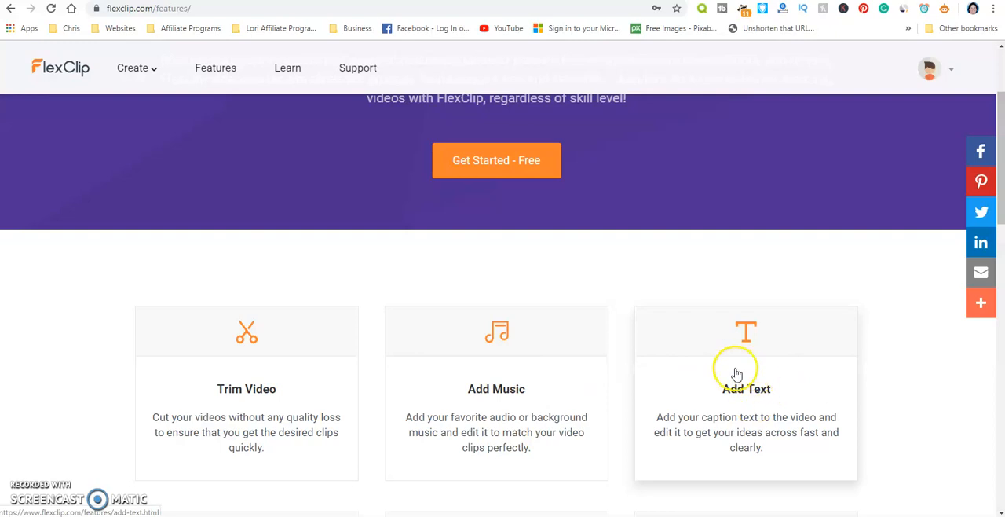
pyautogui.scroll(-1, 640, 374)
pyautogui.scroll(-1, 642, 375)
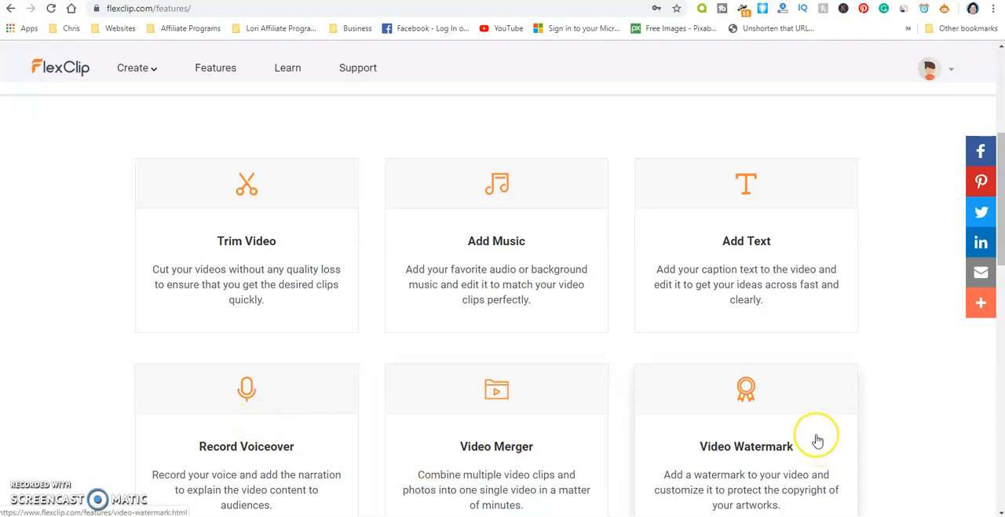
pyautogui.scroll(-2, 818, 439)
pyautogui.scroll(-2, 818, 440)
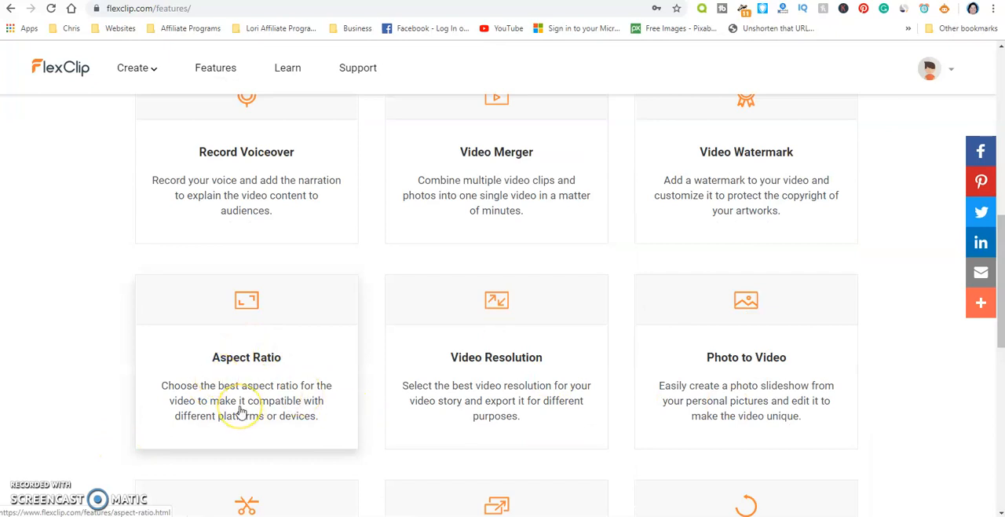
pyautogui.click(243, 372)
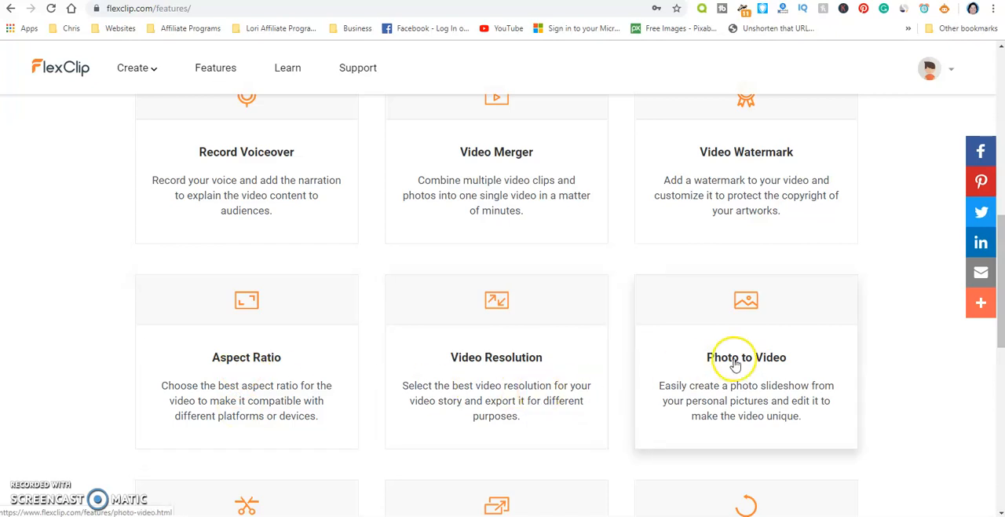
pyautogui.scroll(-2, 739, 368)
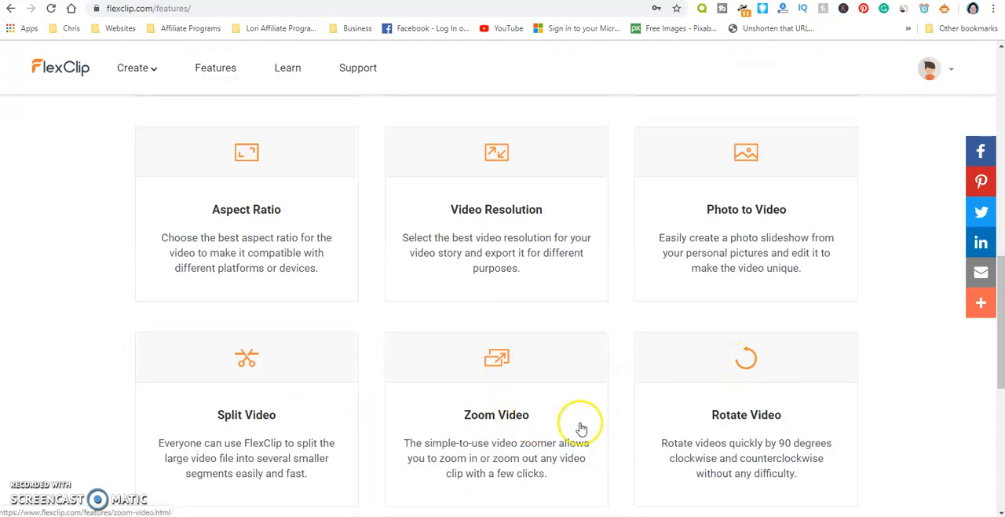
pyautogui.scroll(-2, 712, 444)
pyautogui.scroll(-2, 712, 444)
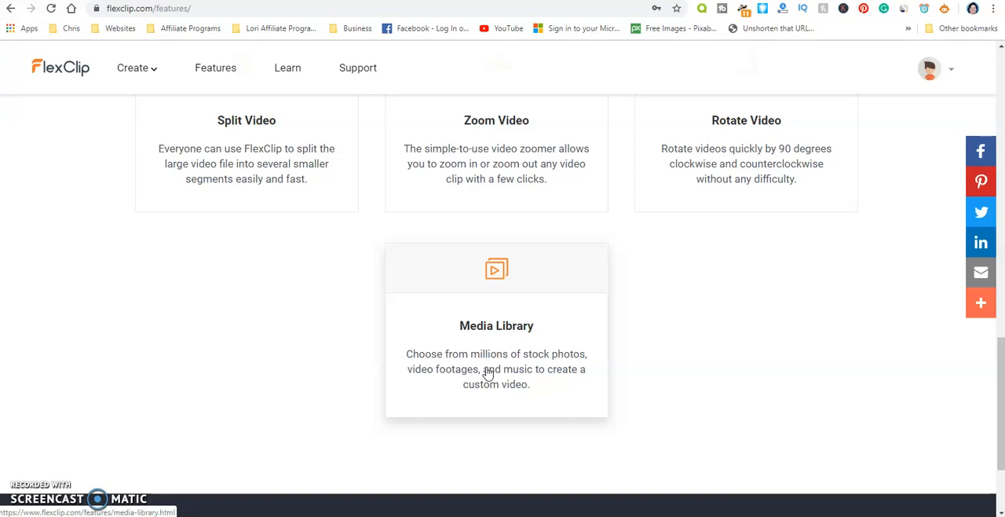
pyautogui.scroll(10, 487, 373)
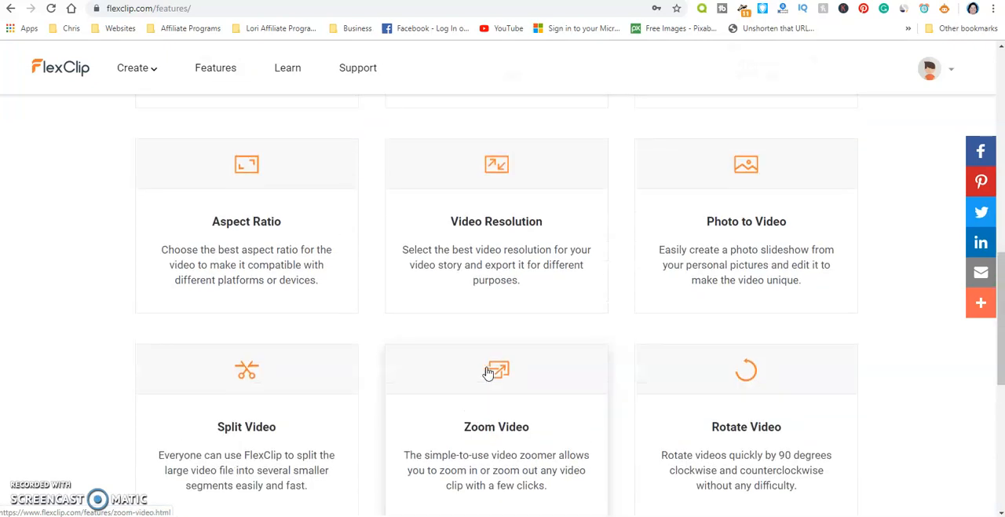
pyautogui.click(213, 69)
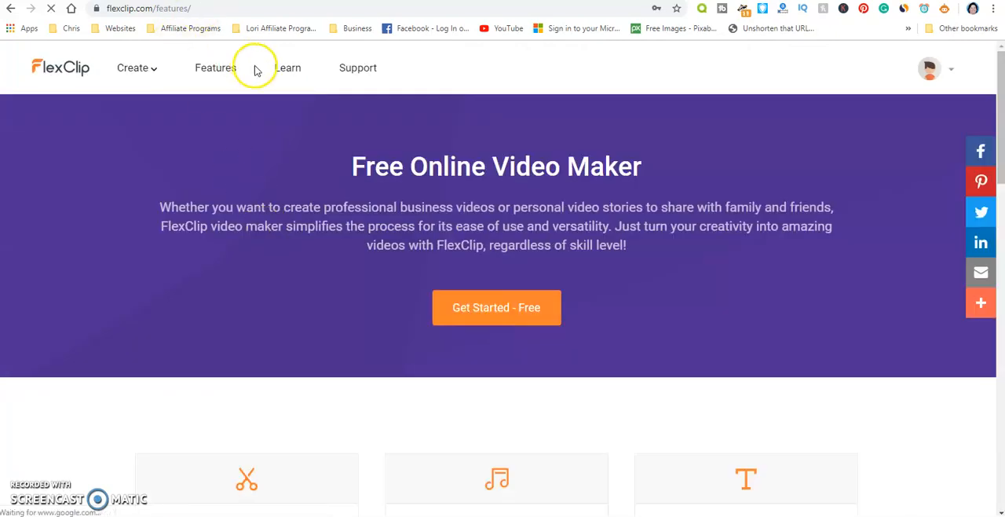
pyautogui.scroll(-2, 363, 228)
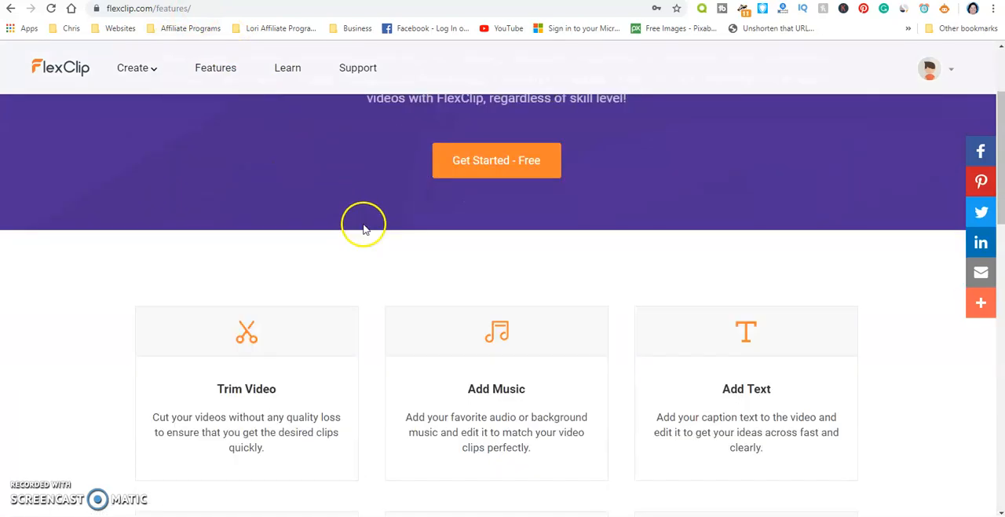
pyautogui.scroll(2, 363, 229)
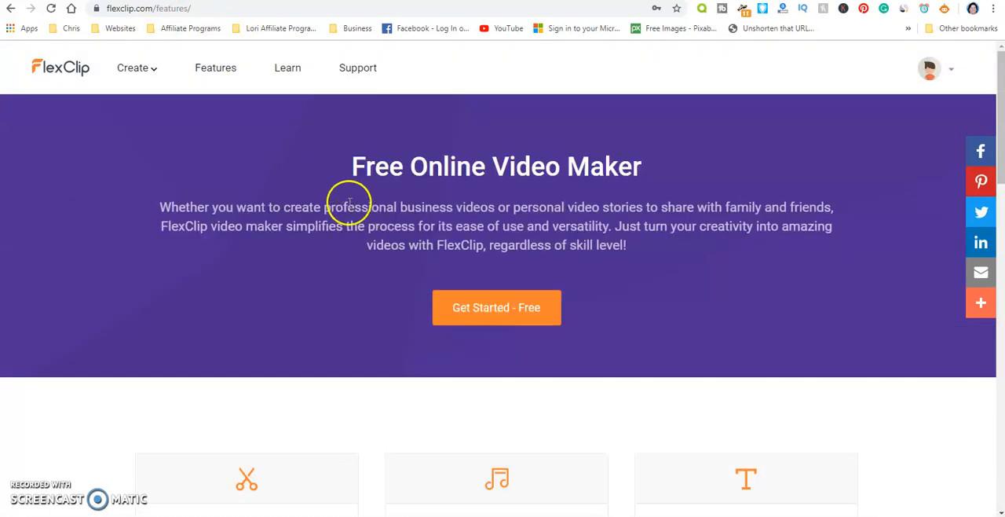
# - Open the project list, delete the project called Project Name, and start creating a new one
pyautogui.click(481, 308)
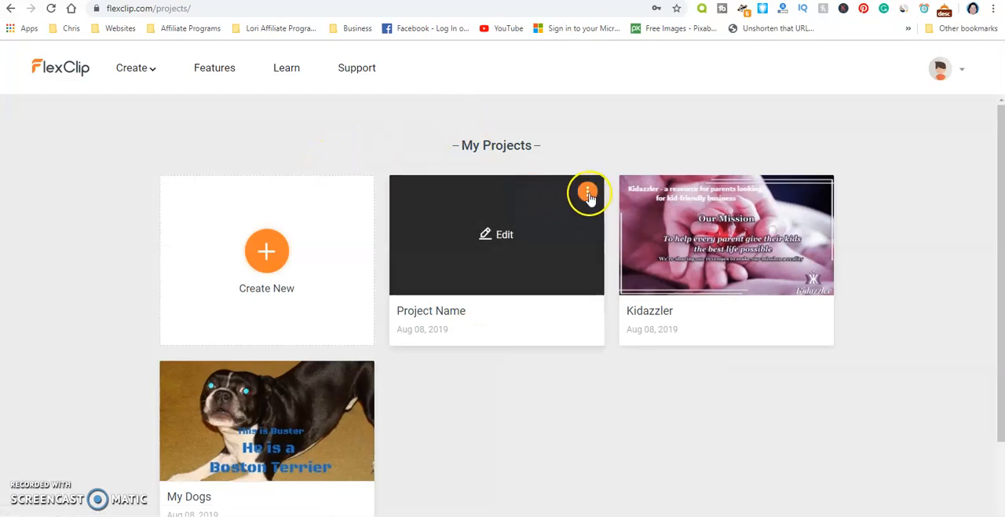
pyautogui.rightClick(589, 194)
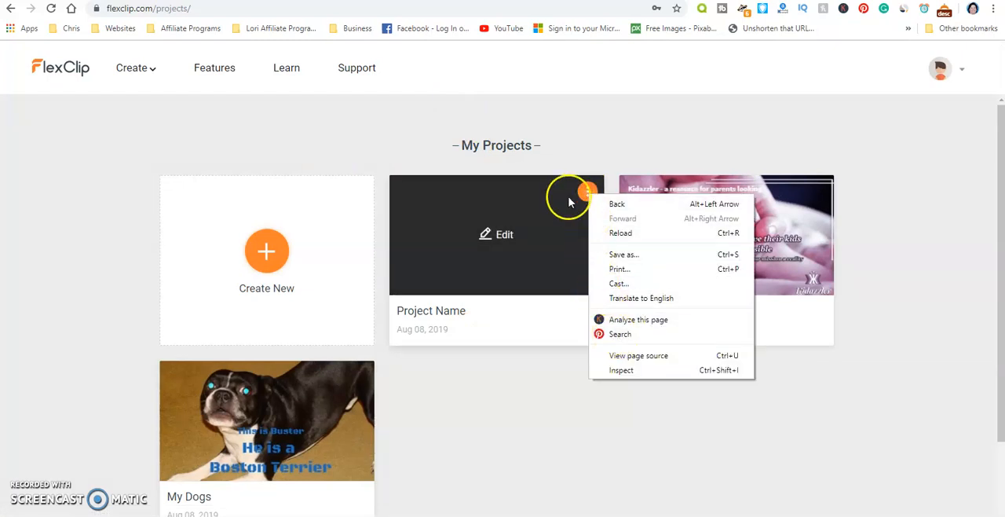
pyautogui.click(588, 192)
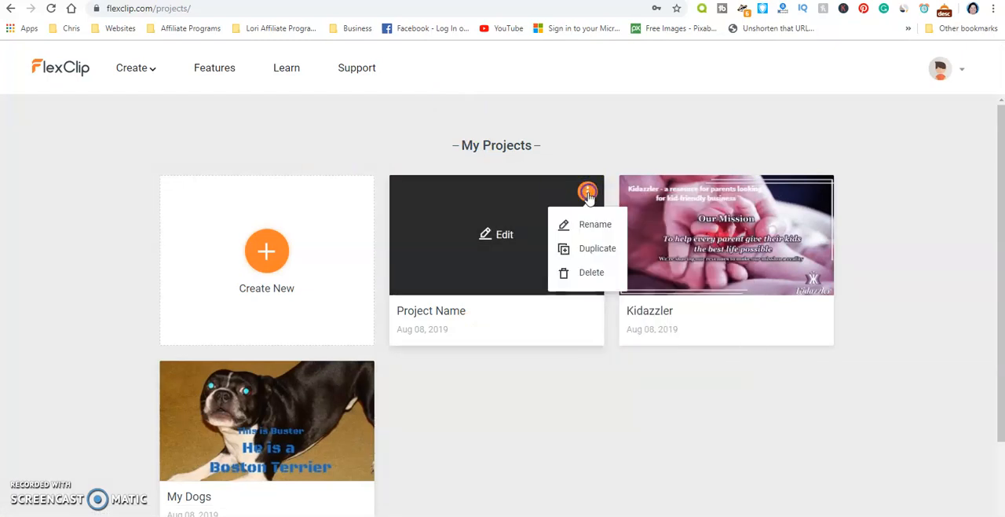
pyautogui.click(585, 272)
pyautogui.click(559, 322)
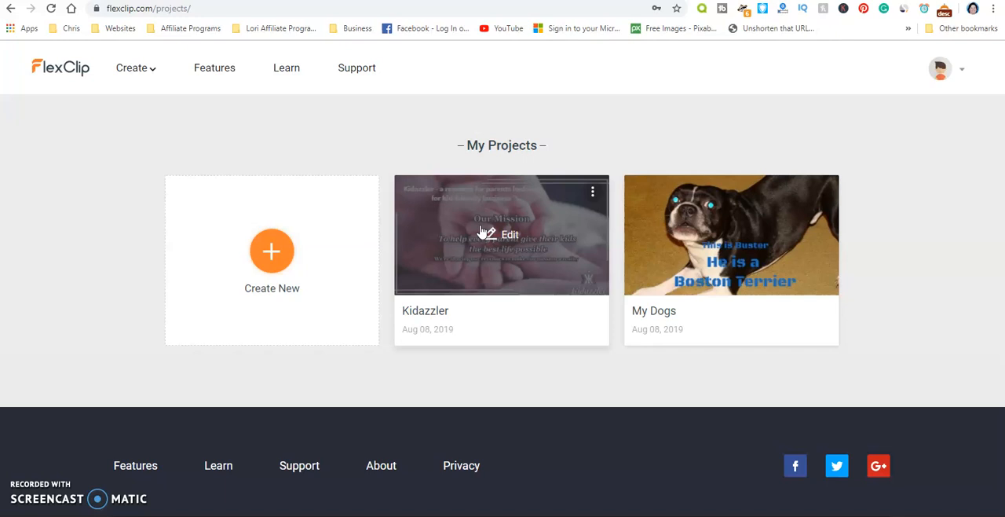
pyautogui.click(269, 251)
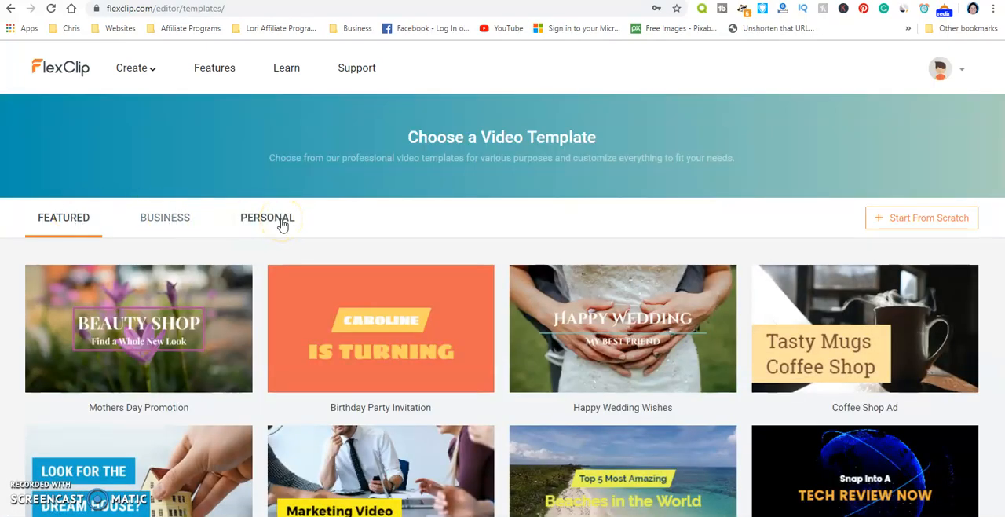
# - Examine the featured, business and personal video templates
pyautogui.moveTo(300, 340)
pyautogui.moveTo(196, 314)
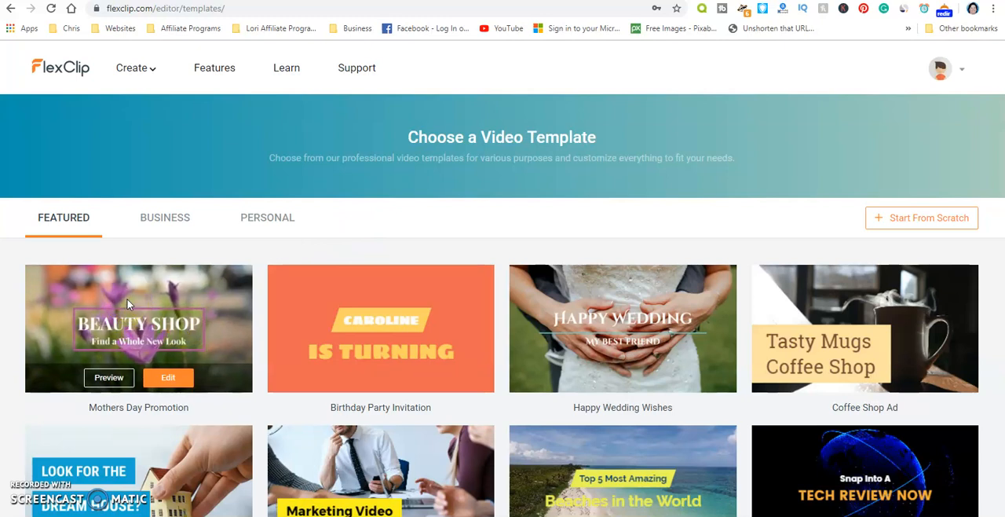
pyautogui.click(175, 215)
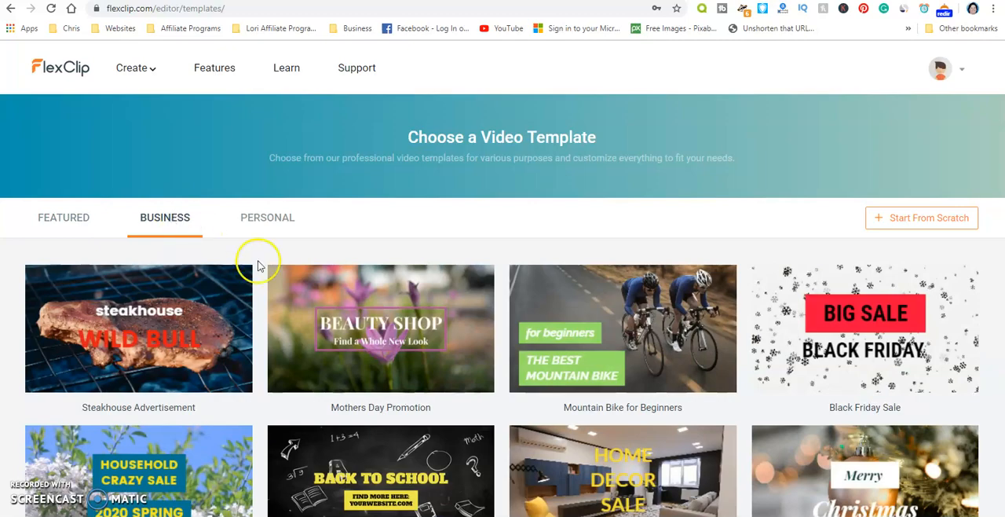
pyautogui.scroll(-5, 505, 338)
pyautogui.scroll(-6, 505, 341)
pyautogui.scroll(6, 505, 342)
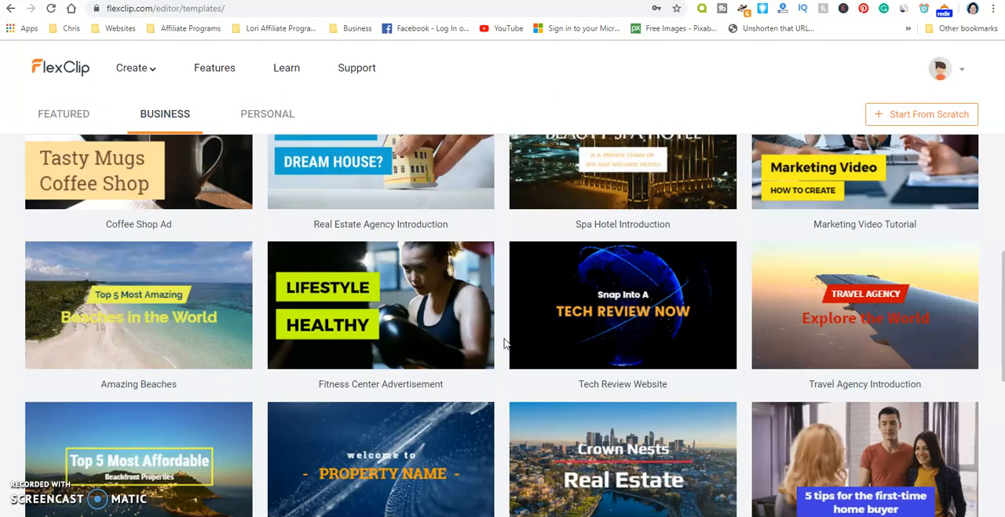
pyautogui.scroll(5, 504, 342)
pyautogui.click(270, 154)
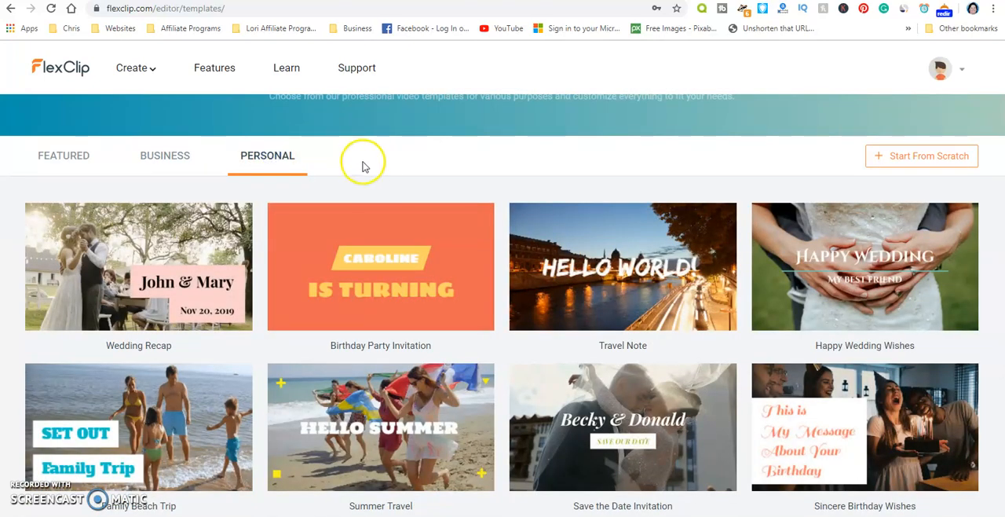
pyautogui.scroll(-2, 471, 315)
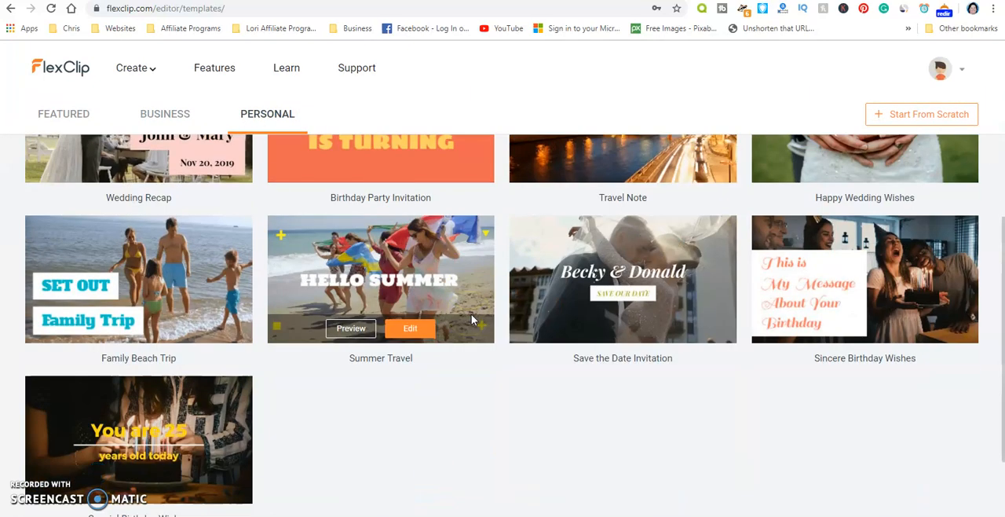
pyautogui.scroll(3, 471, 314)
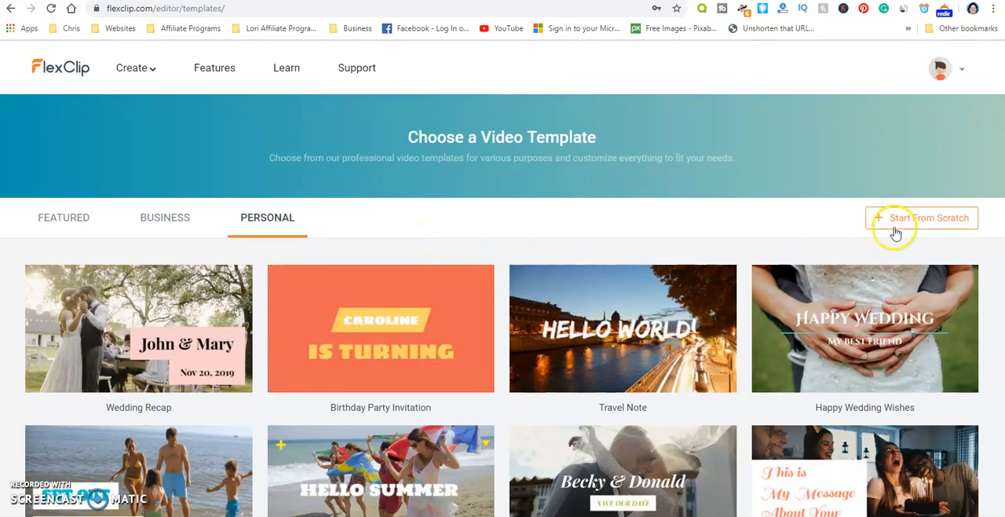
# - Start a video from scratch and add the black-and-white dog photo from the Desktop to the first storyboard
pyautogui.click(924, 221)
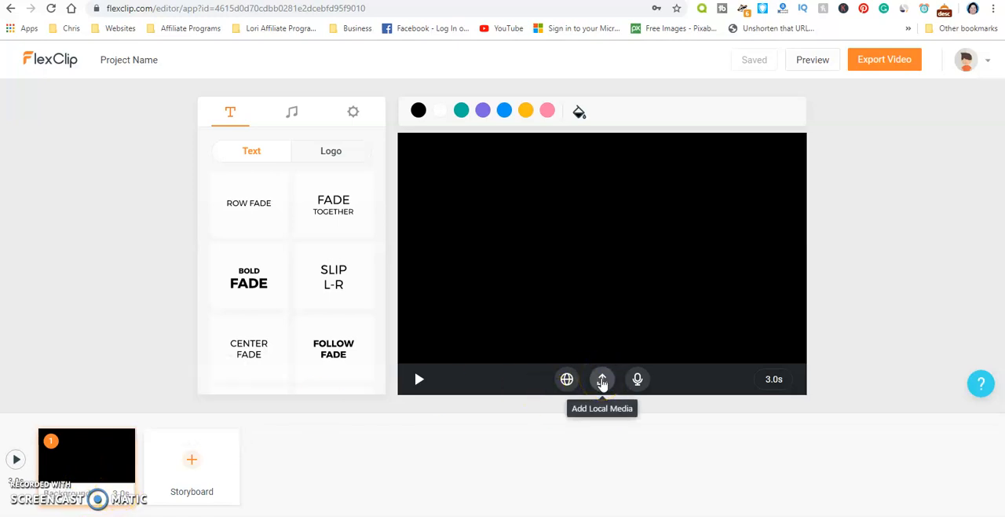
pyautogui.click(602, 381)
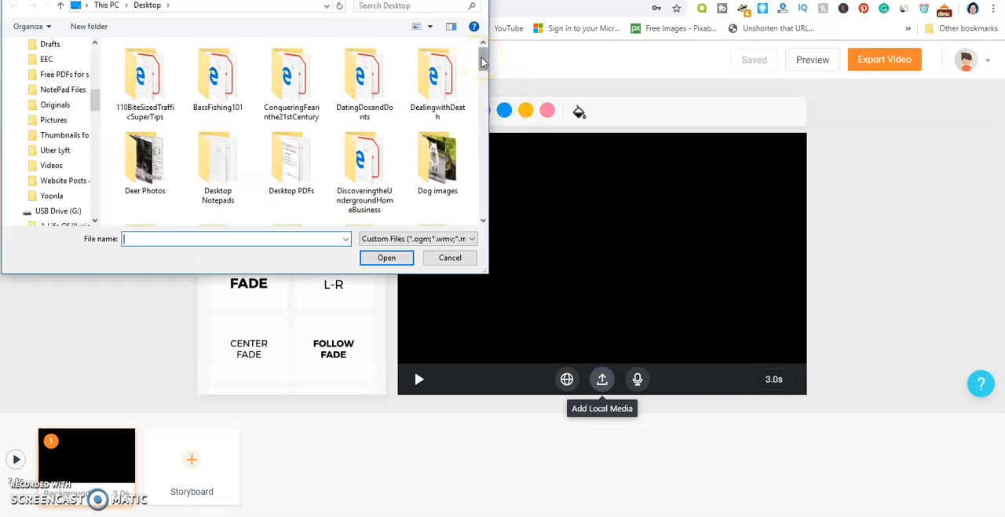
pyautogui.moveTo(482, 60); pyautogui.dragTo(507, 155)
pyautogui.click(222, 121)
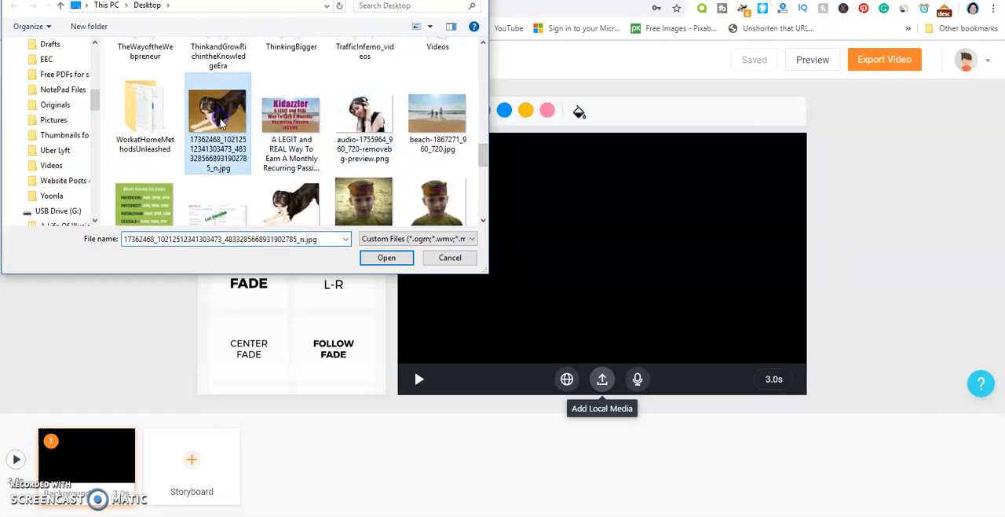
pyautogui.click(386, 257)
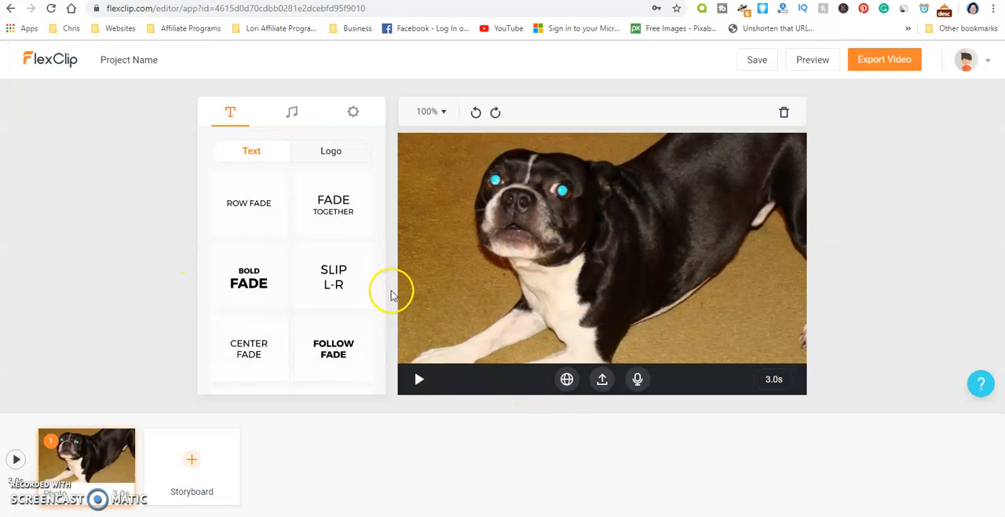
# - Add a Bold Fade text to the dog photo with the title "This is Buster" and subtitle "He is a Boston Terrier"
pyautogui.click(263, 281)
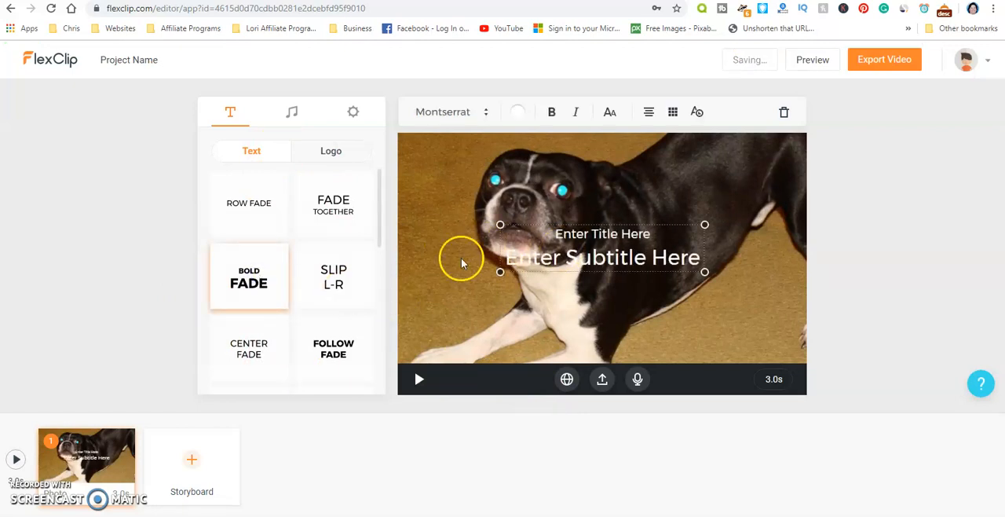
pyautogui.doubleClick(609, 244)
pyautogui.click(425, 252)
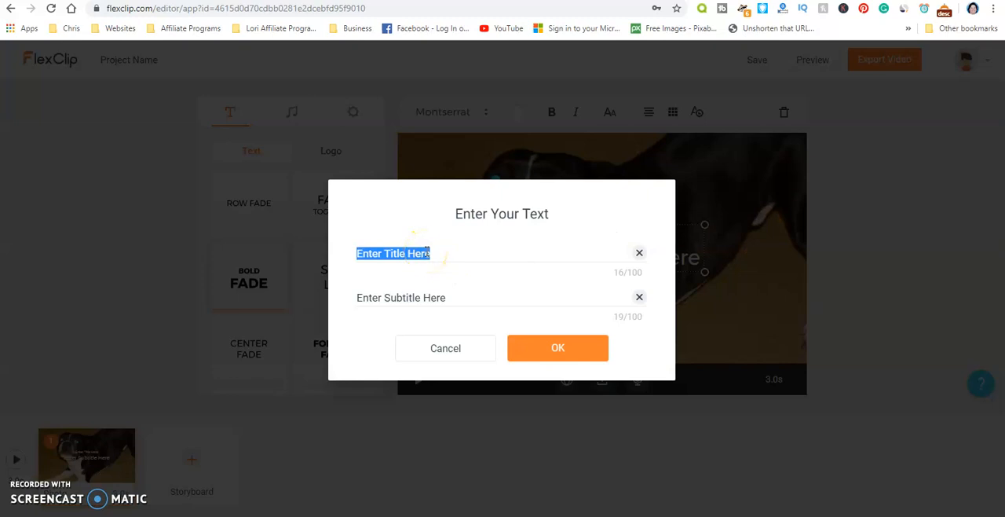
pyautogui.write('This is Buster')
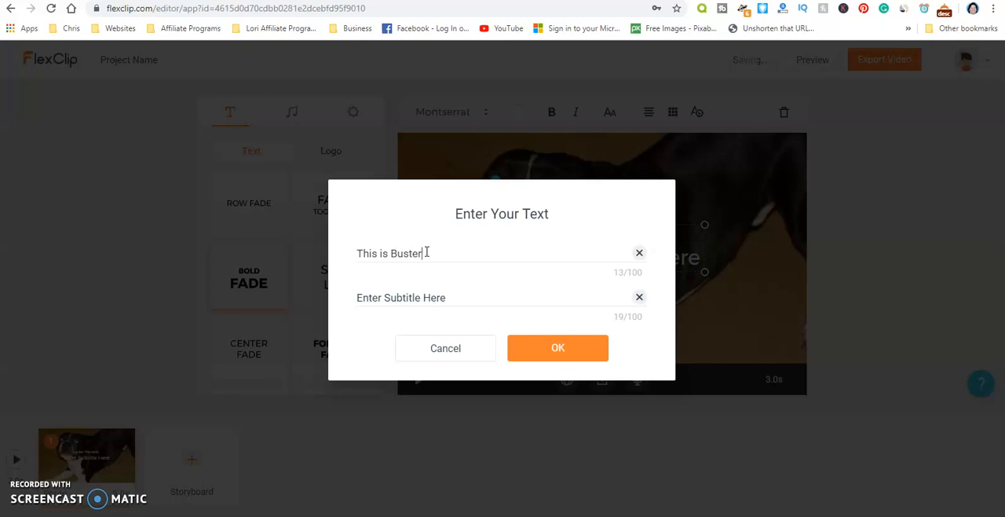
pyautogui.click(416, 300)
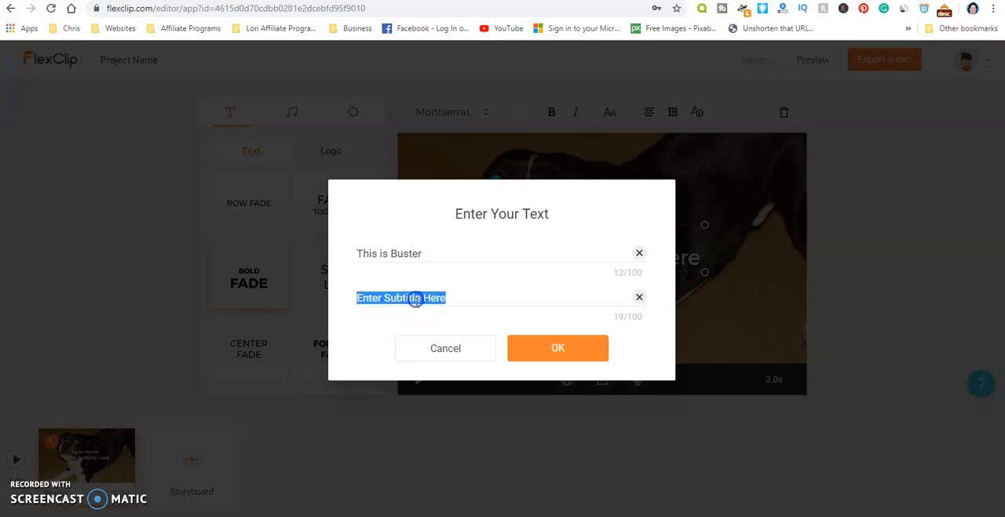
pyautogui.write('He is a Boston Terrier')
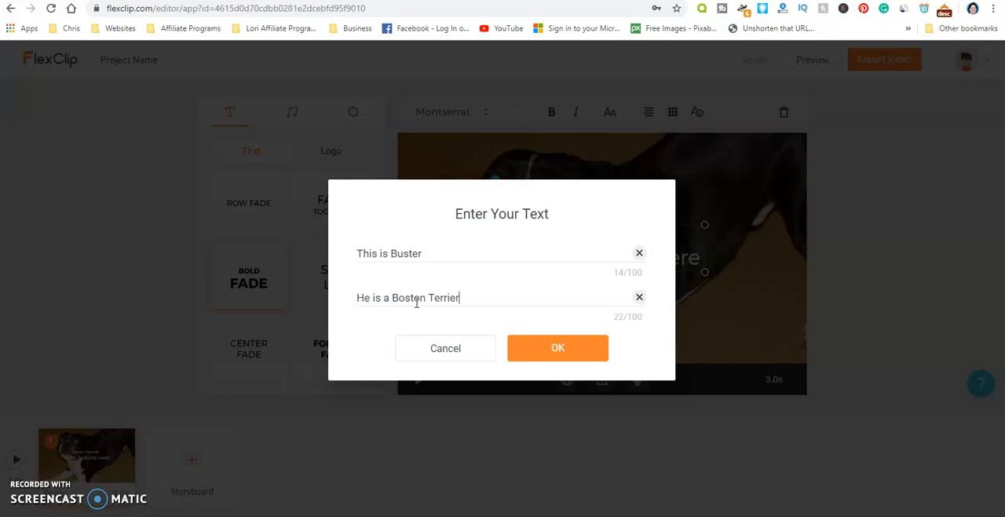
pyautogui.click(556, 348)
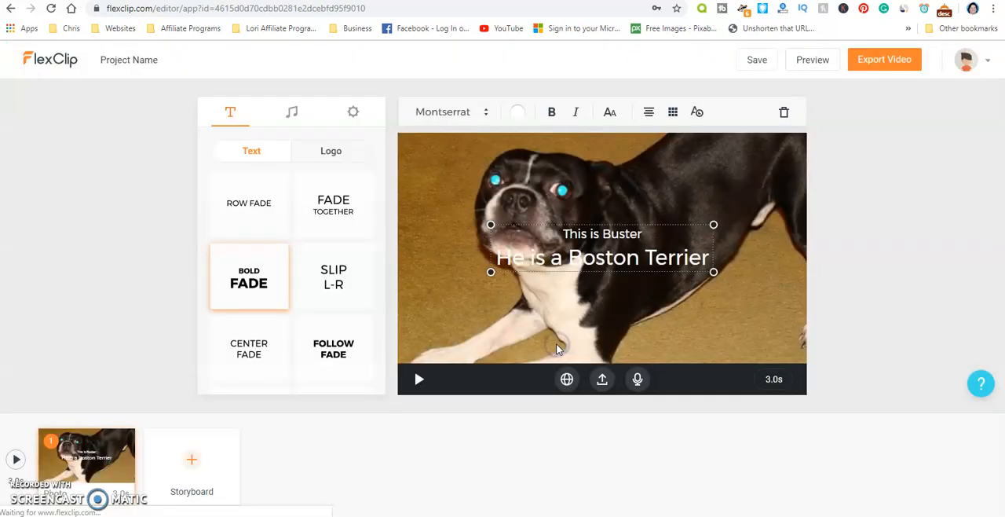
# - Move the text block down near the photo's lower edge and set its colour to the darkest preset blue
pyautogui.moveTo(580, 278); pyautogui.dragTo(587, 328)
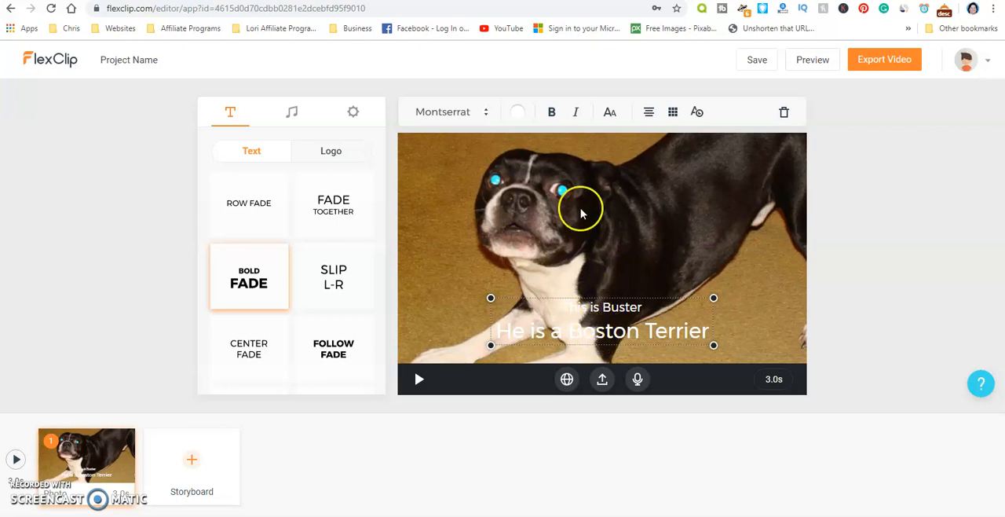
pyautogui.click(511, 112)
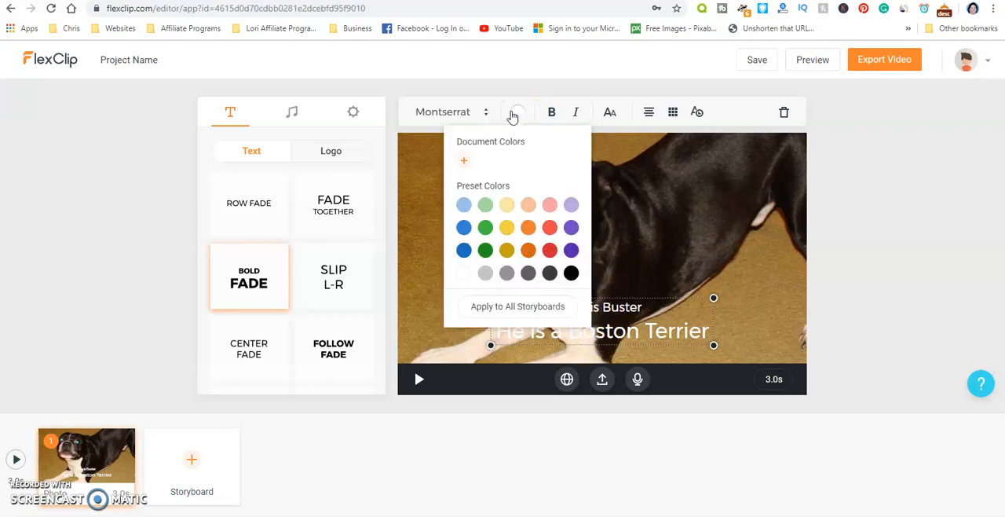
pyautogui.click(570, 273)
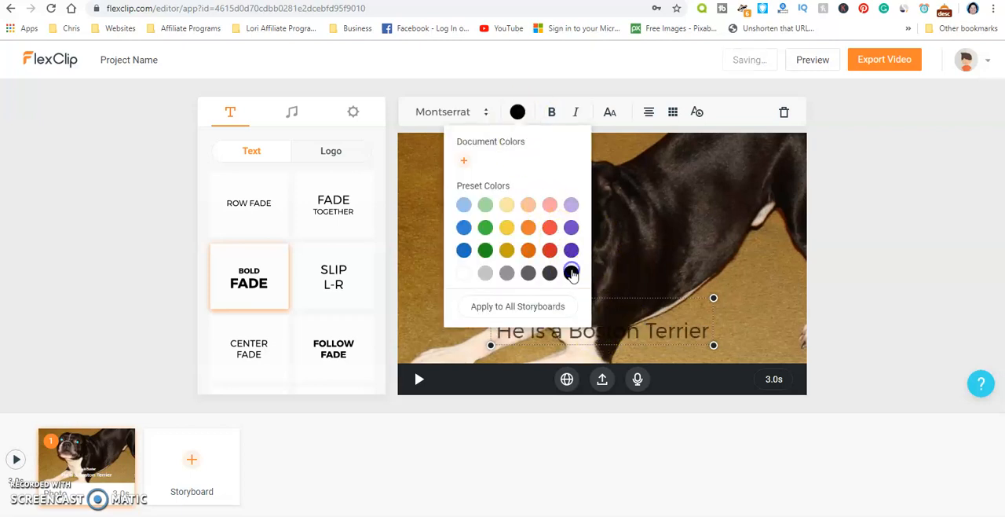
pyautogui.click(463, 249)
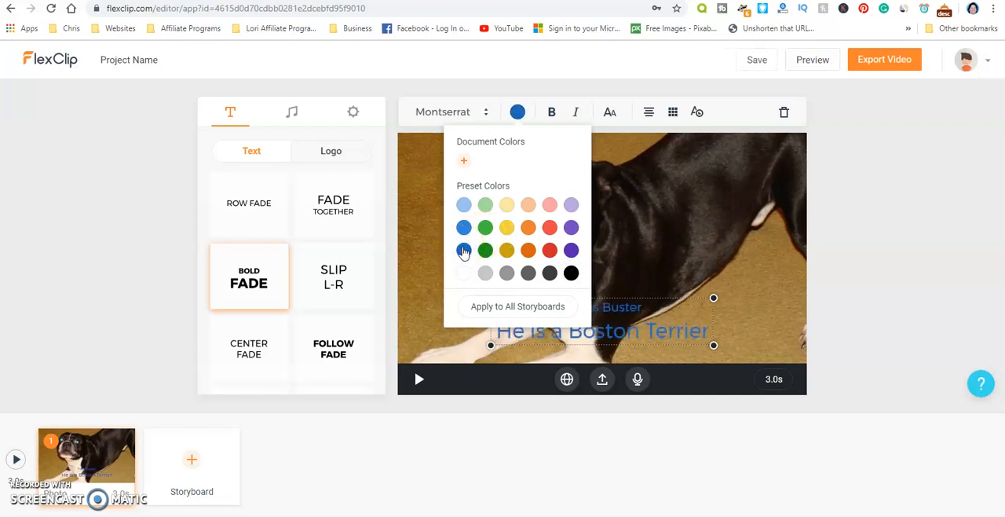
# - Make the text block bold, preview the Nosifer font on it, and set its font to Frijole from the Funny group
pyautogui.click(552, 112)
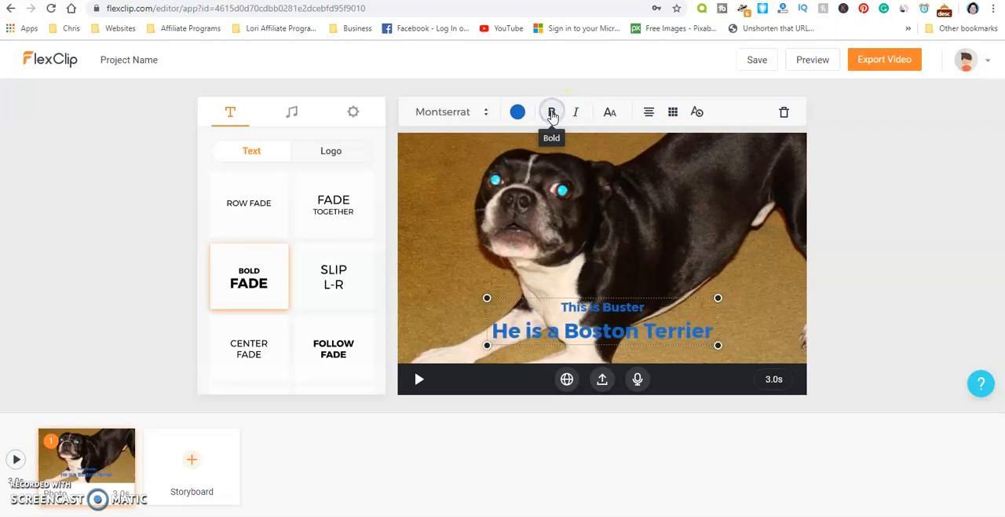
pyautogui.click(455, 108)
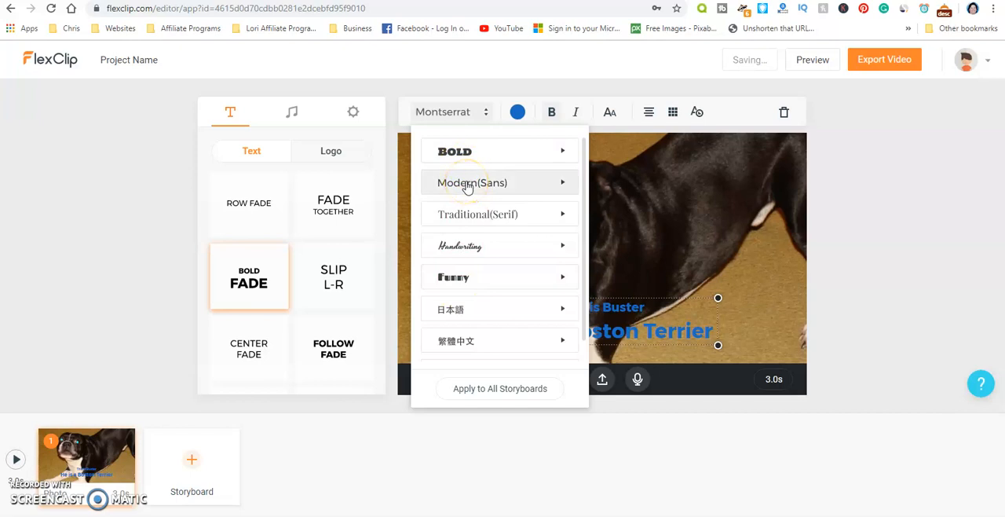
pyautogui.click(452, 276)
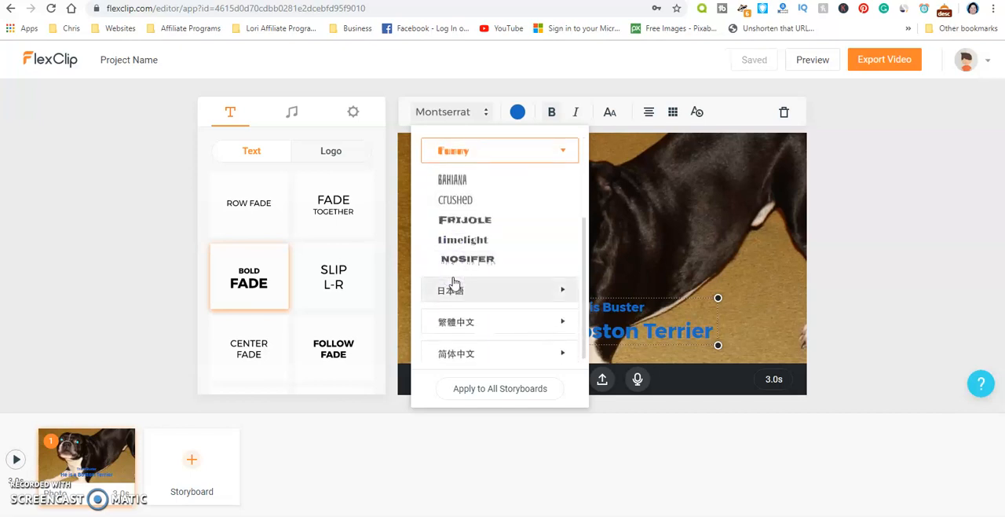
pyautogui.click(451, 260)
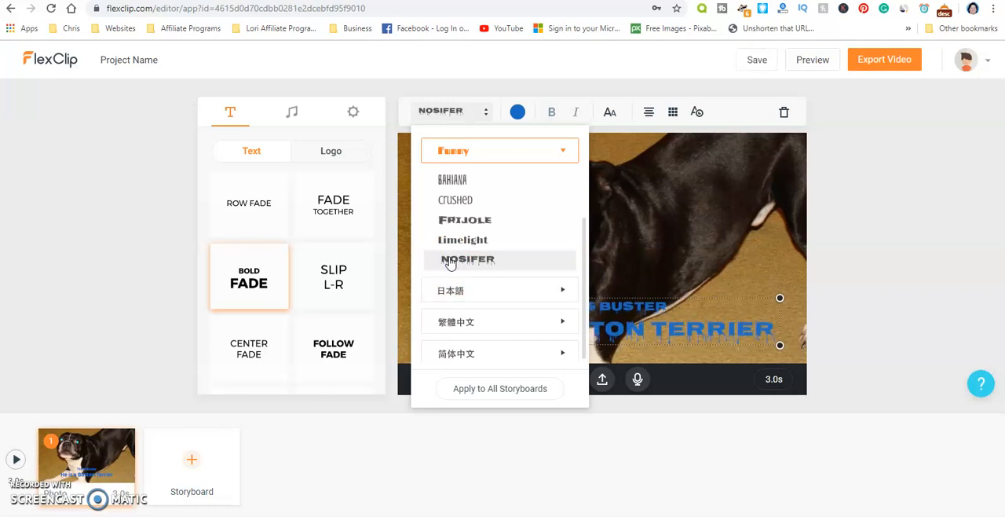
pyautogui.click(450, 240)
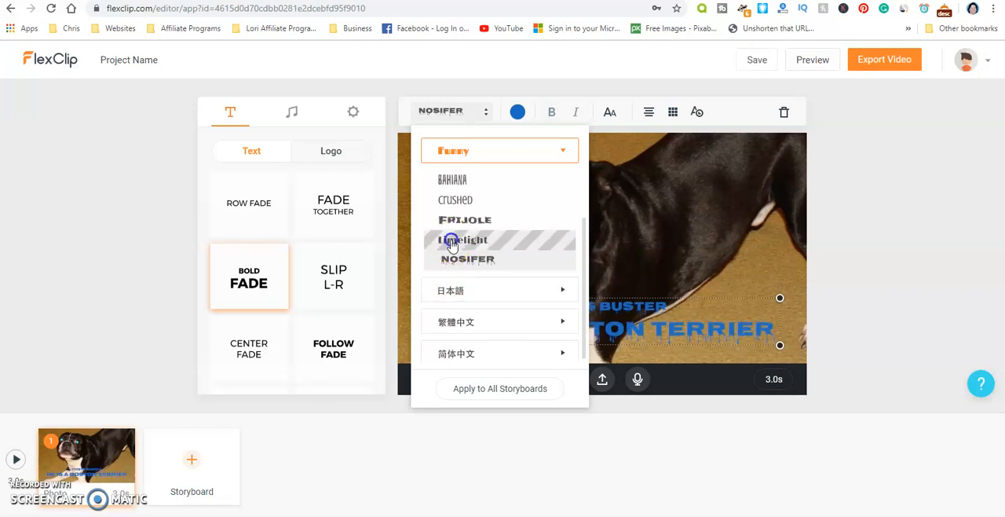
pyautogui.click(456, 222)
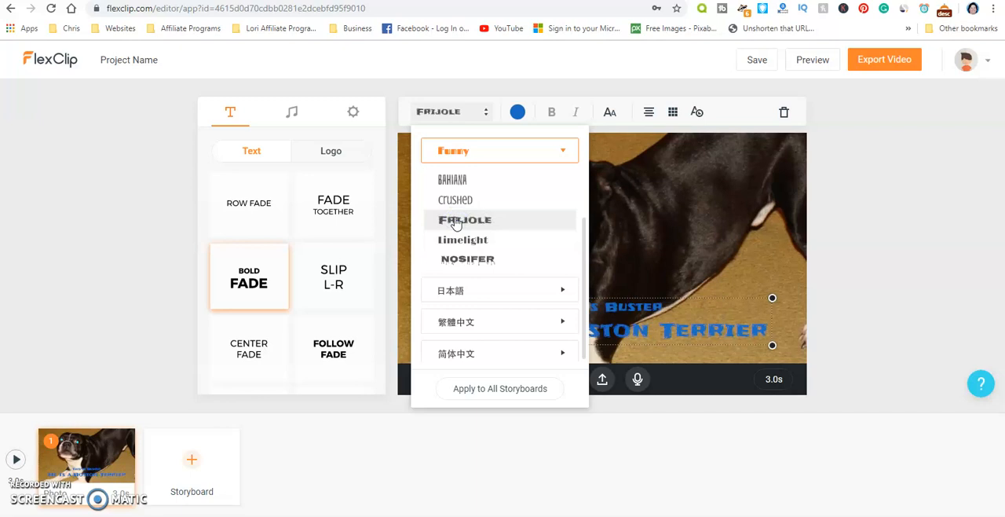
pyautogui.click(459, 199)
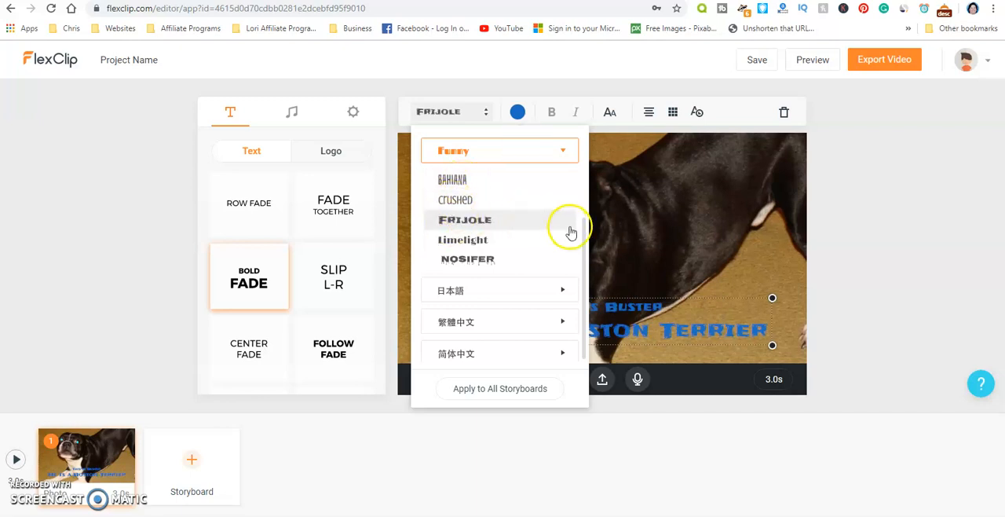
# - Examine the fonts offered in the Modern(Sans) group and leave the font list without choosing one
pyautogui.scroll(2, 581, 217)
pyautogui.moveTo(576, 199); pyautogui.dragTo(568, 157)
pyautogui.click(450, 177)
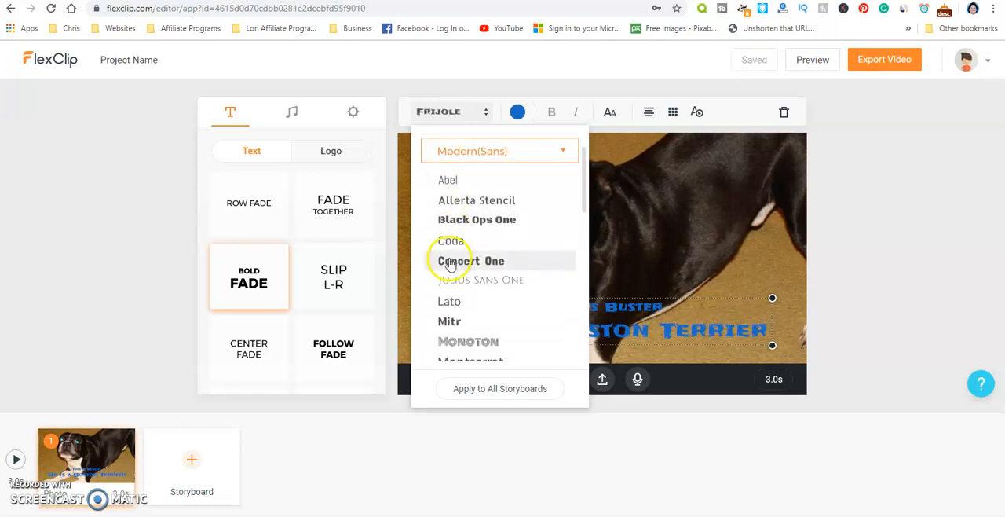
pyautogui.scroll(-1, 458, 279)
pyautogui.scroll(-1, 459, 283)
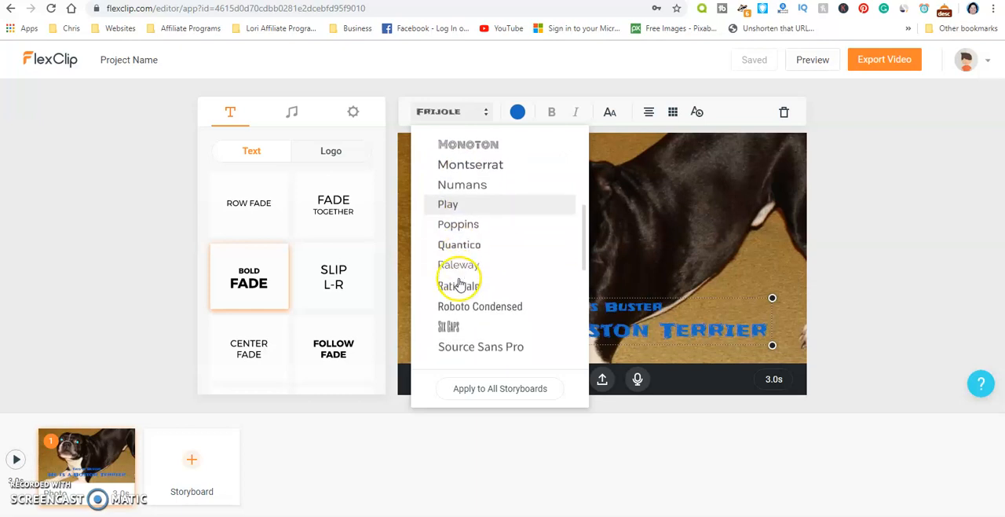
pyautogui.scroll(-3, 459, 283)
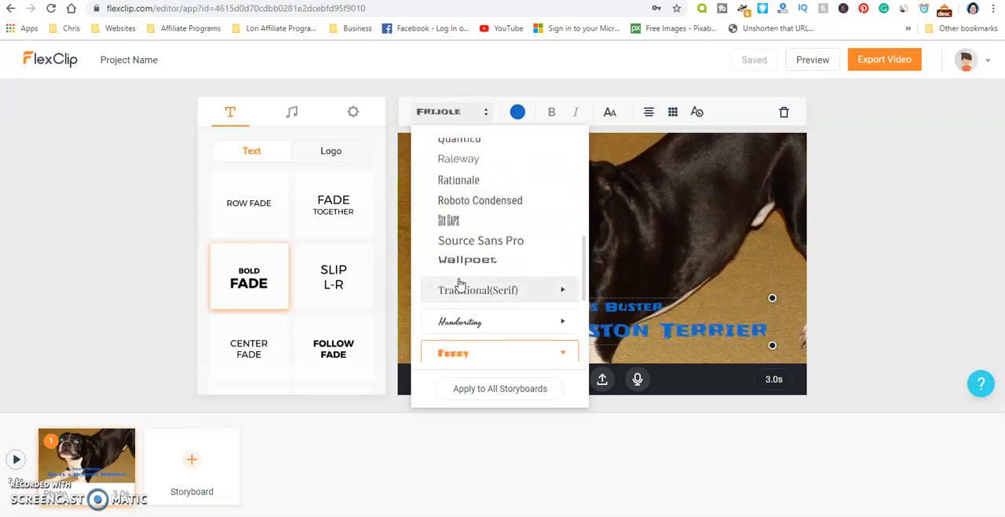
pyautogui.scroll(5, 460, 284)
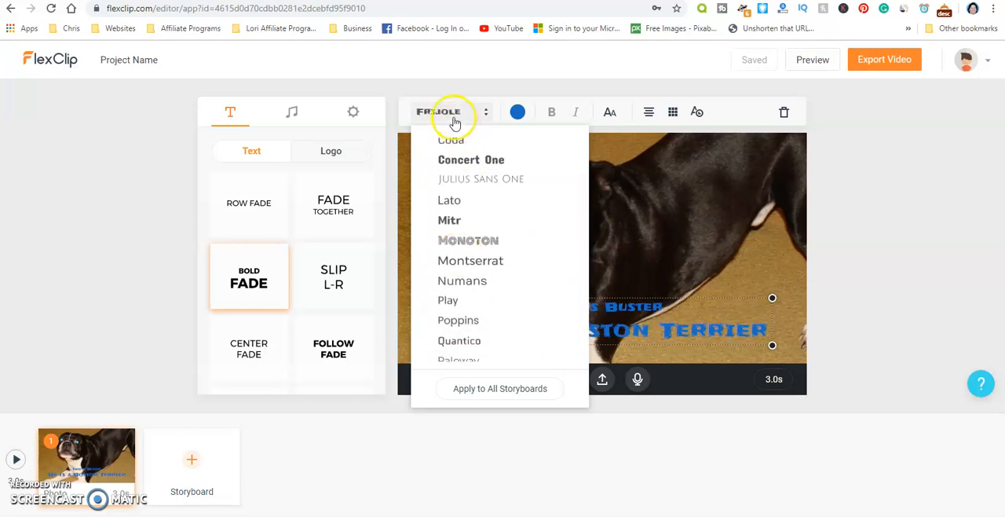
pyautogui.click(453, 114)
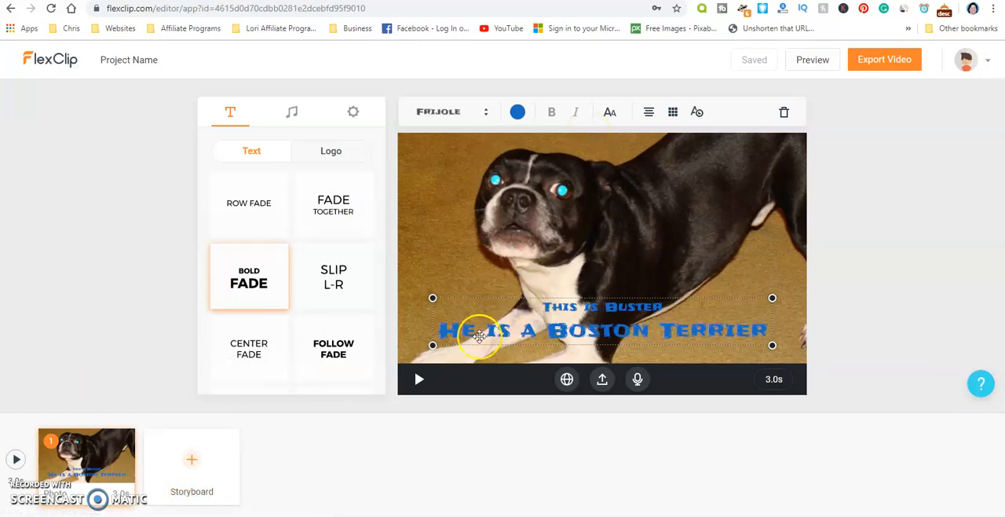
# - Open the stock media library for a second storyboard and look through its video categories
pyautogui.moveTo(186, 464)
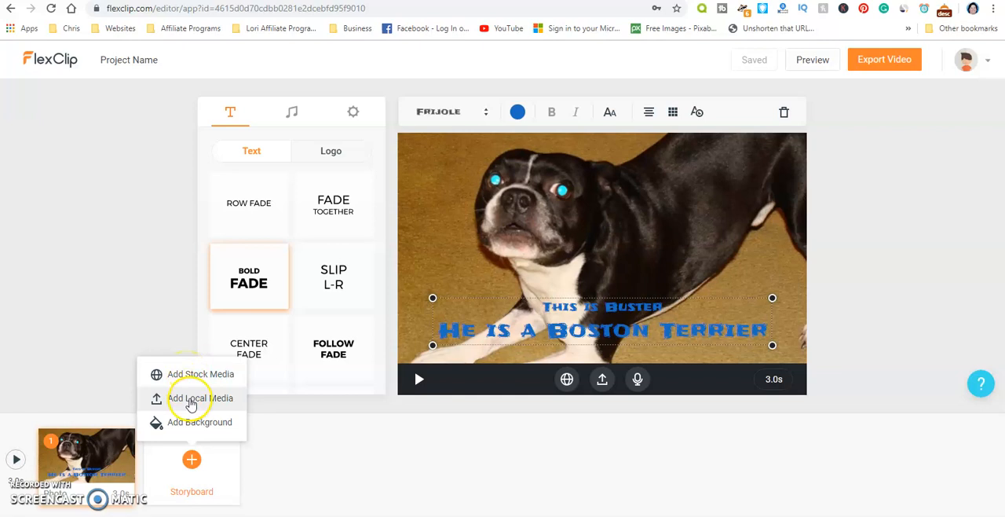
pyautogui.click(183, 373)
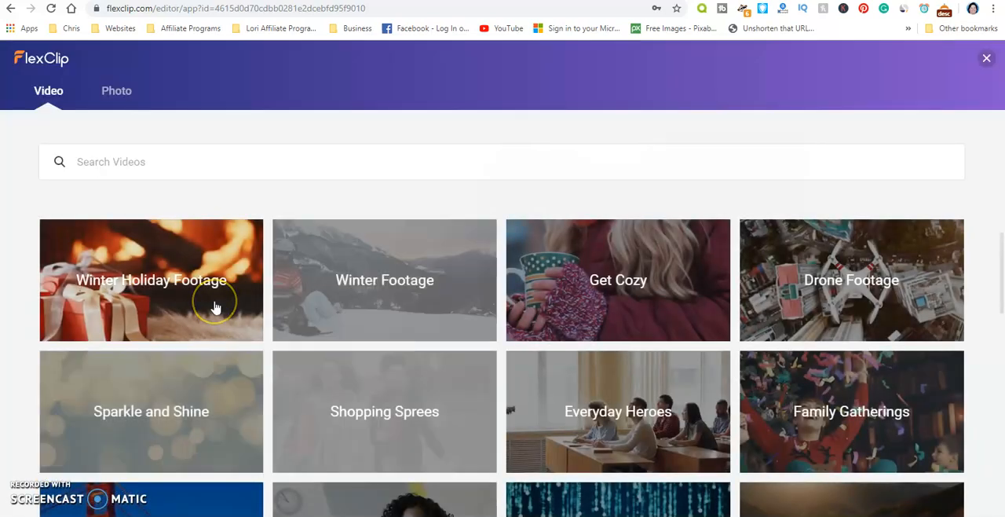
pyautogui.scroll(-3, 455, 299)
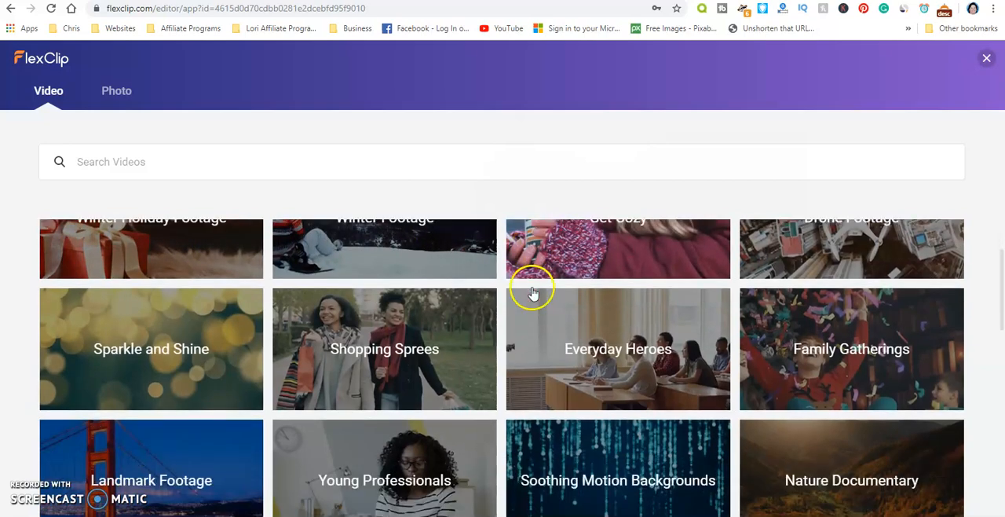
pyautogui.scroll(-1, 573, 405)
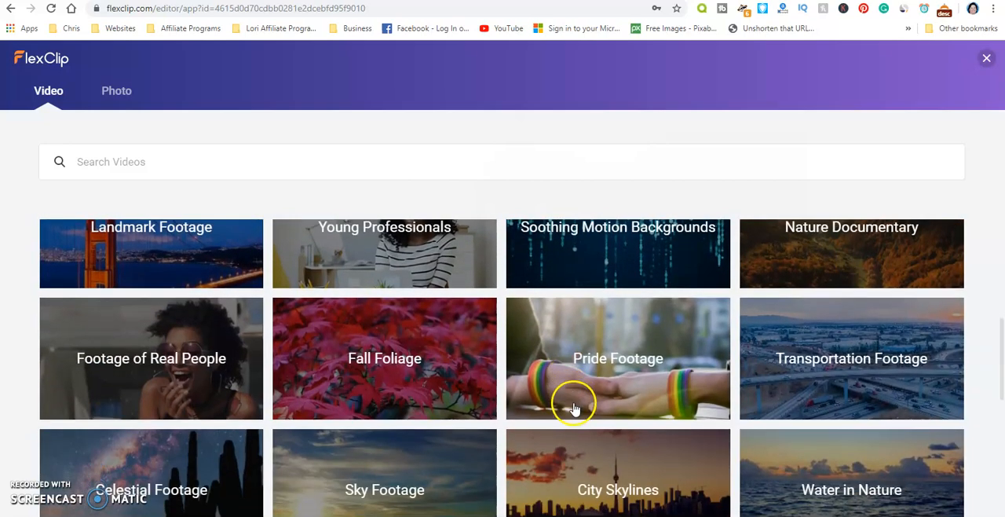
pyautogui.scroll(4, 573, 405)
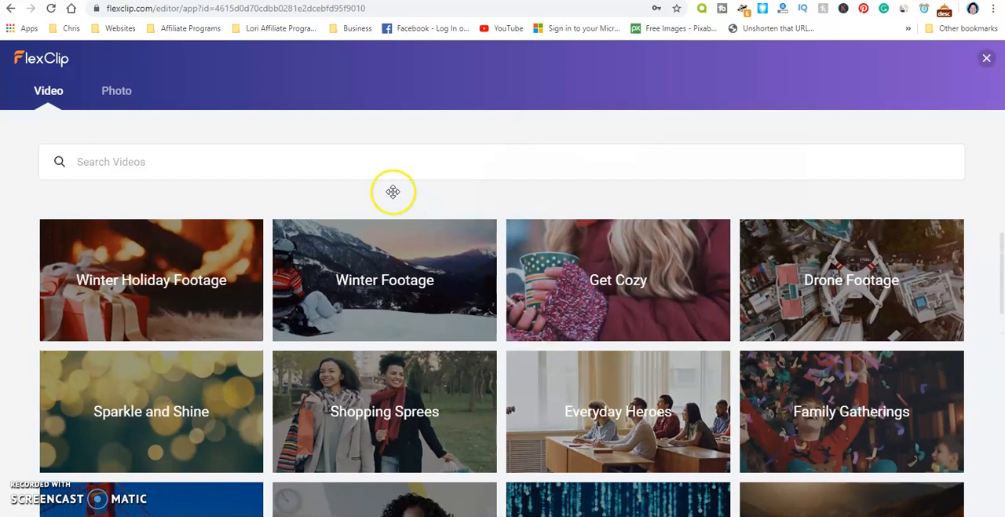
# - Search the stock videos for "dogs" and look through the clips found
pyautogui.click(190, 161)
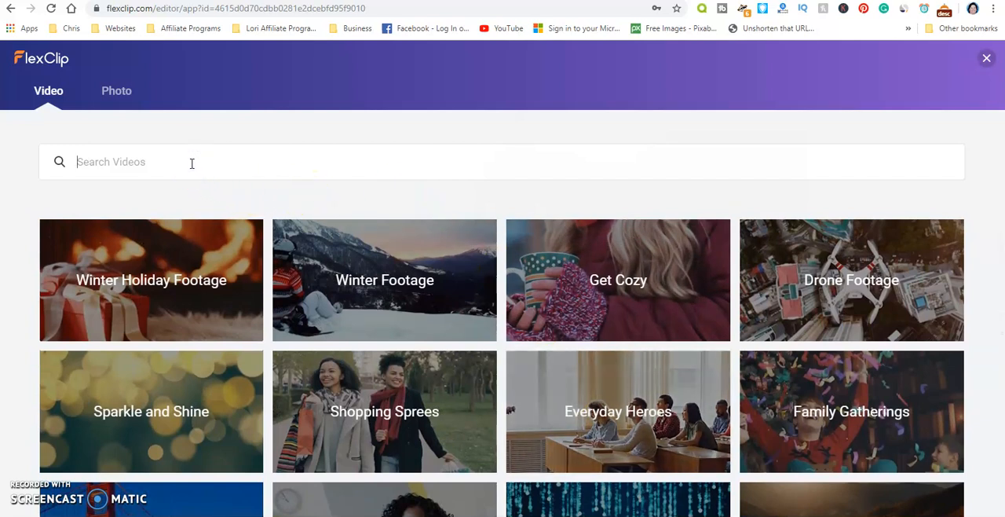
pyautogui.write('dogs')
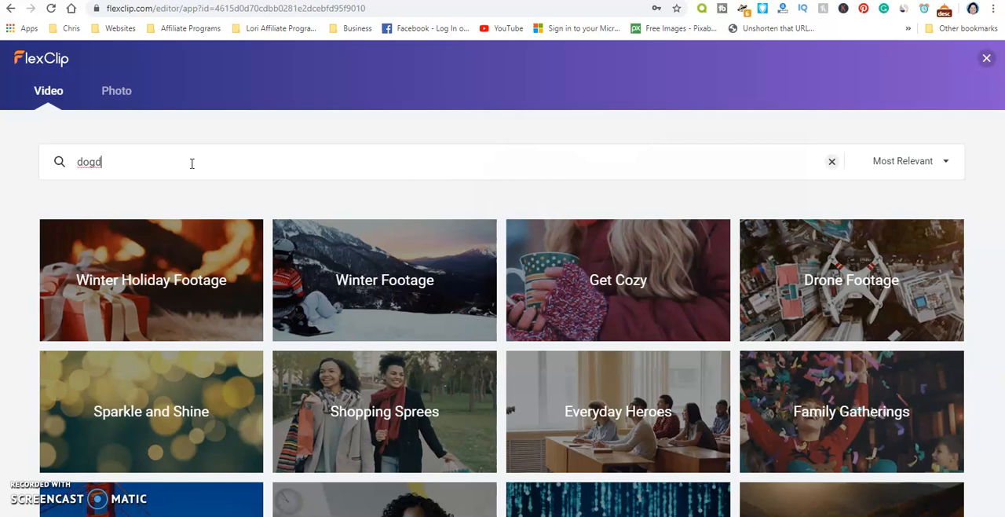
pyautogui.press('Return')
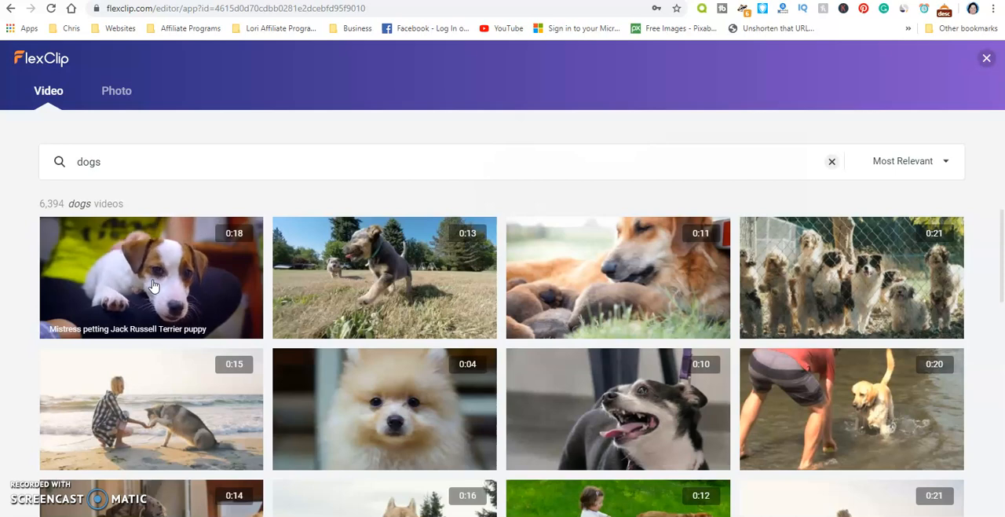
pyautogui.click(618, 307)
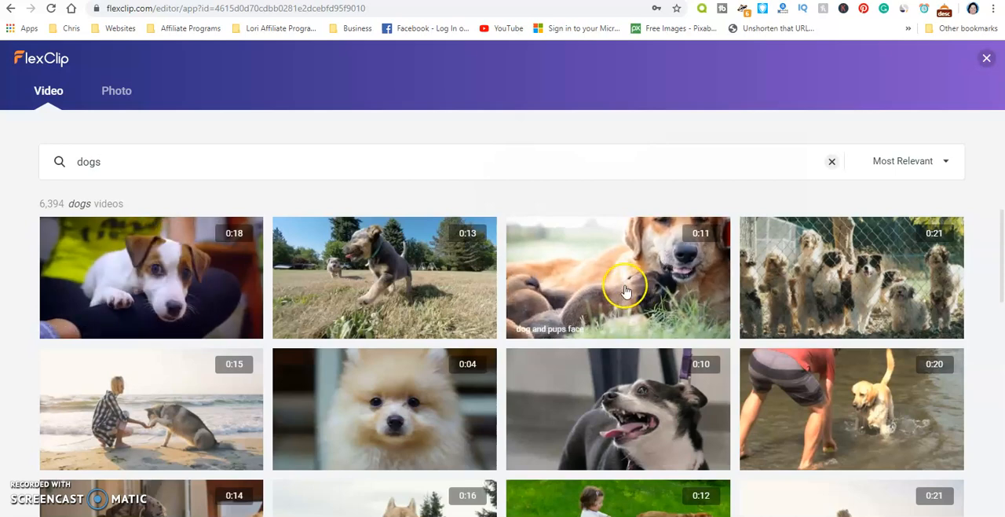
pyautogui.scroll(-2, 620, 298)
pyautogui.scroll(-3, 621, 287)
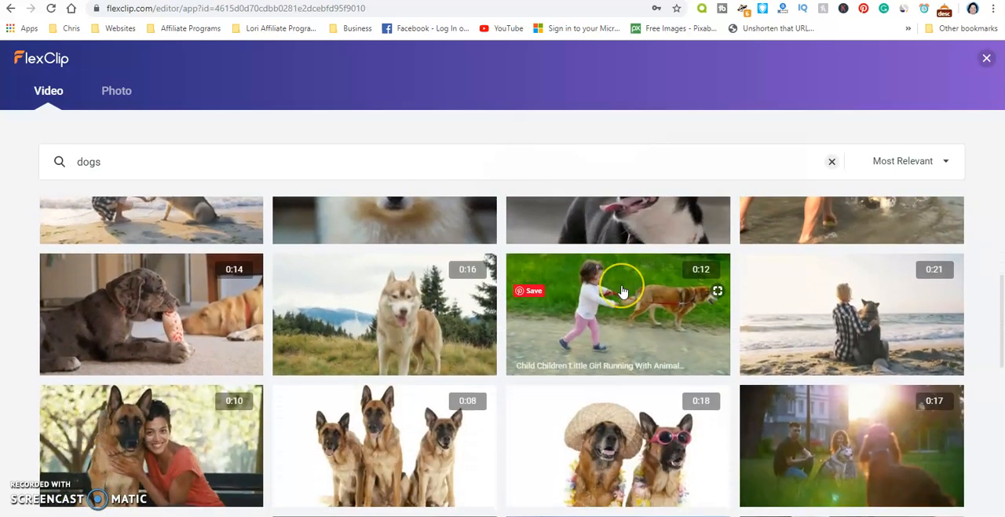
pyautogui.scroll(1, 618, 275)
pyautogui.scroll(3, 618, 272)
# - Search the stock videos for "boston terrier" instead and clear the query
pyautogui.moveTo(128, 162); pyautogui.dragTo(61, 166)
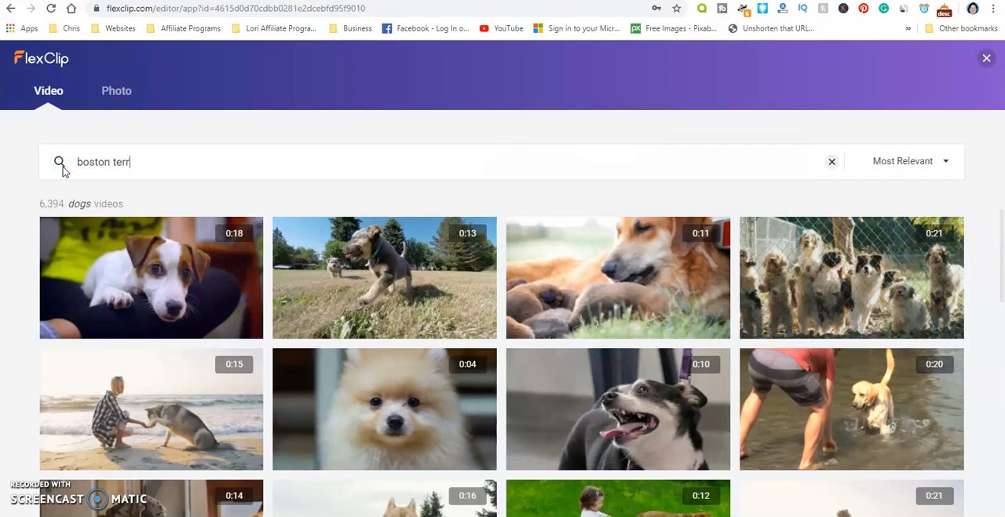
pyautogui.press('Return')
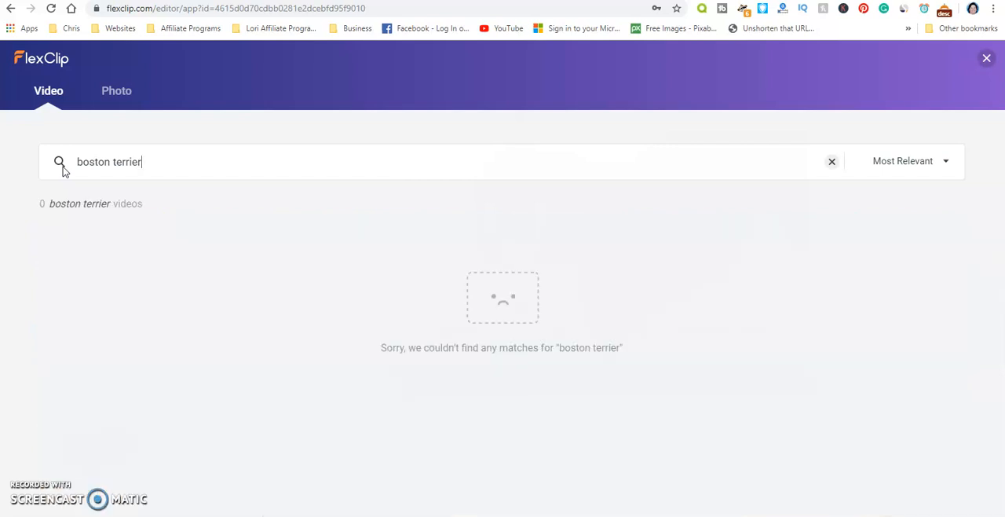
pyautogui.moveTo(142, 164); pyautogui.dragTo(88, 158)
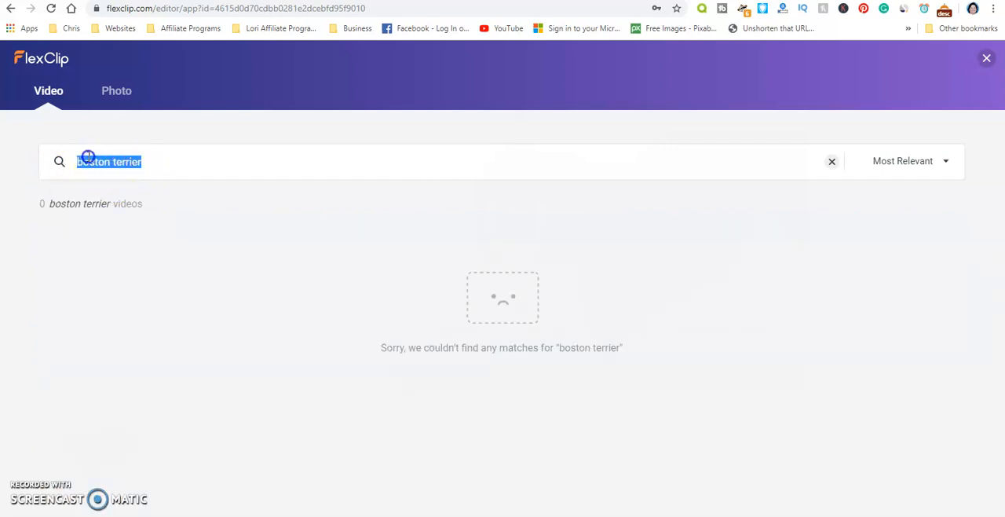
pyautogui.press('BackSpace')
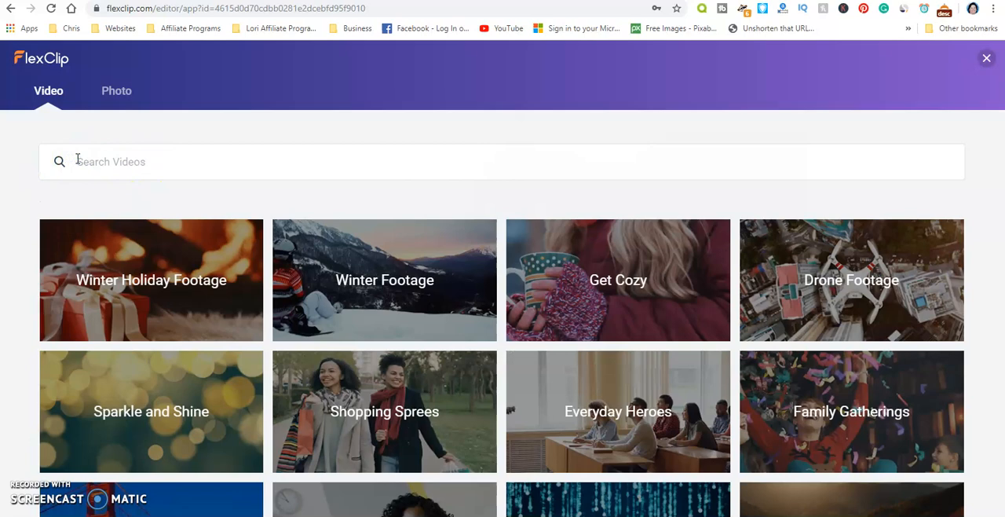
# - Search the stock videos for "dogs" again and look further down the results for a suitable clip
pyautogui.write('dogs')
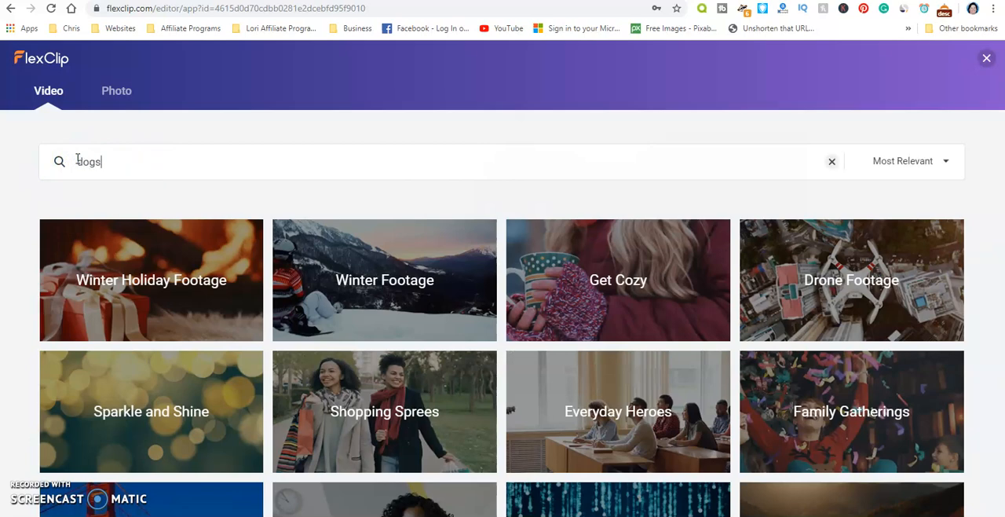
pyautogui.press('Return')
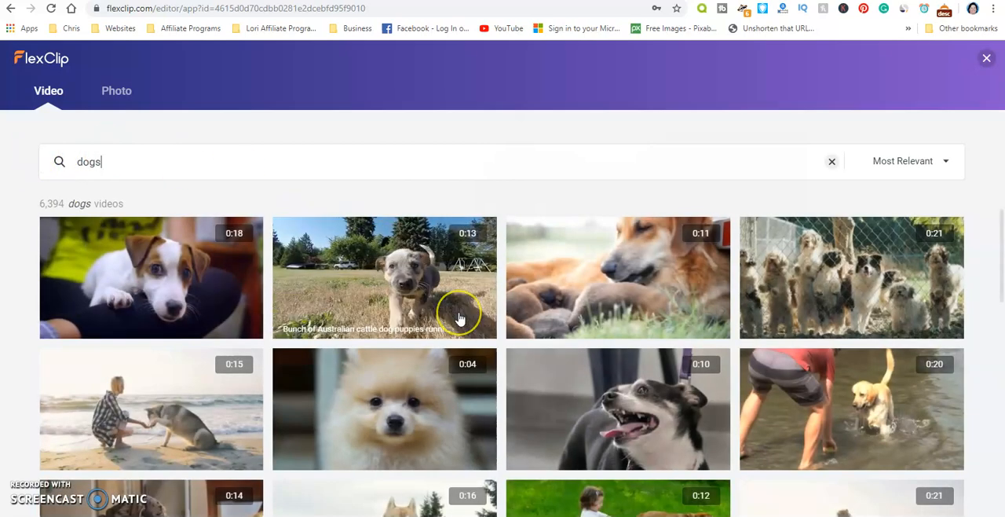
pyautogui.scroll(-1, 460, 317)
pyautogui.scroll(-4, 460, 318)
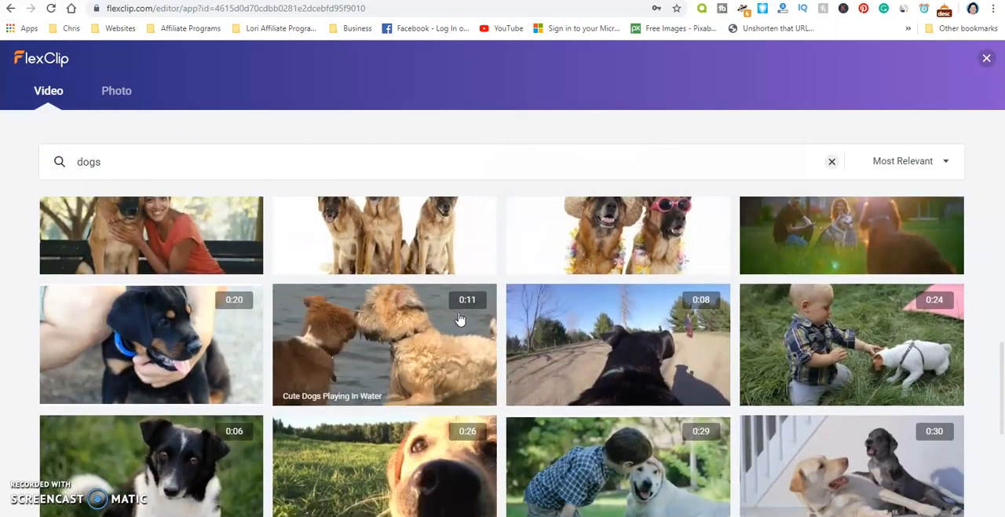
pyautogui.scroll(-1, 460, 318)
pyautogui.click(438, 370)
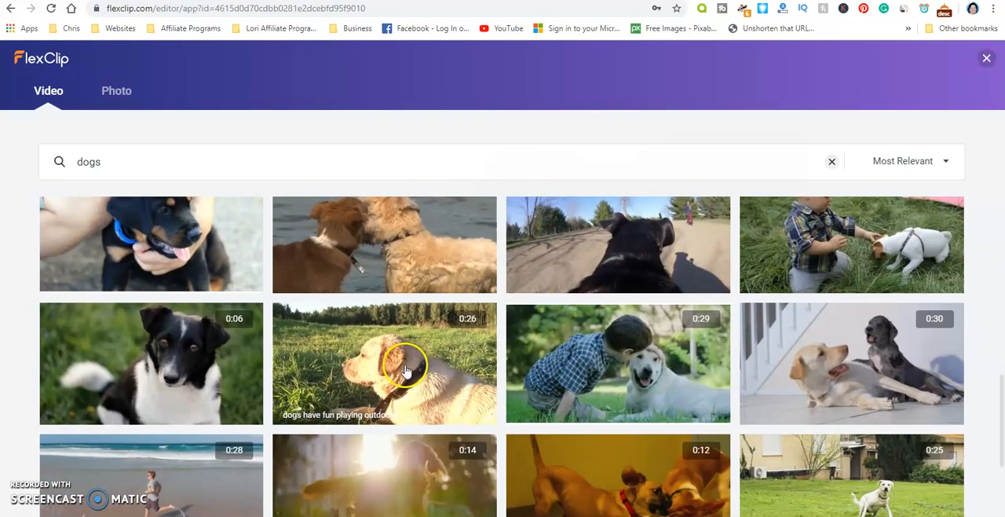
pyautogui.click(399, 369)
pyautogui.scroll(-1, 505, 348)
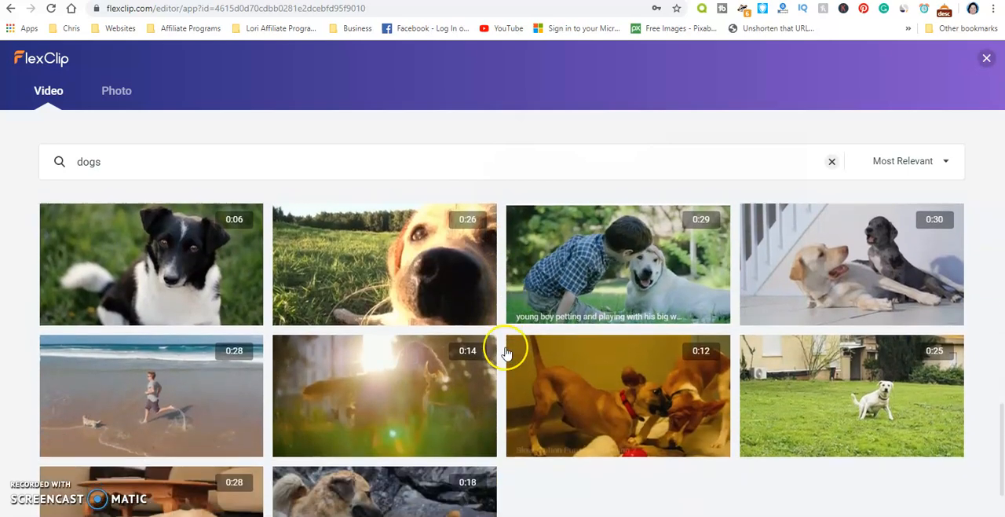
pyautogui.click(858, 267)
pyautogui.click(569, 366)
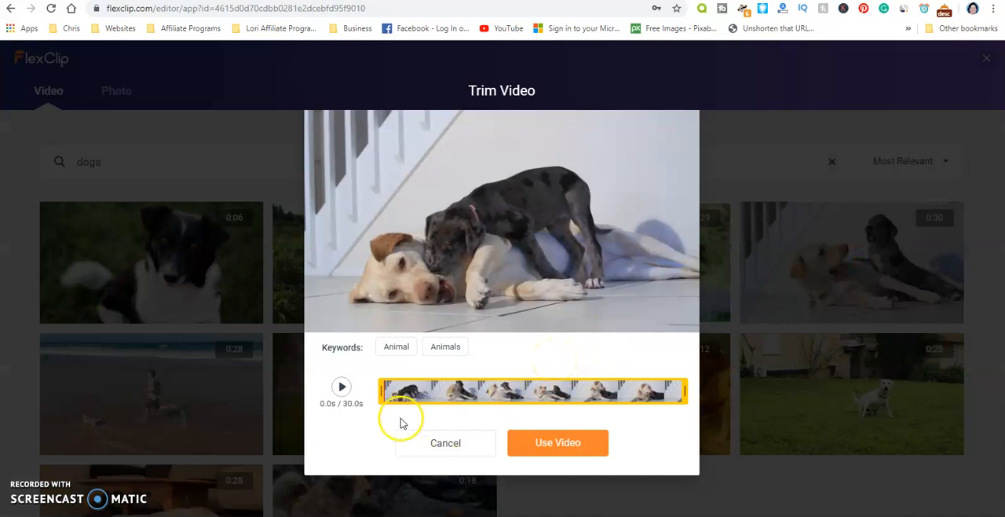
pyautogui.click(445, 443)
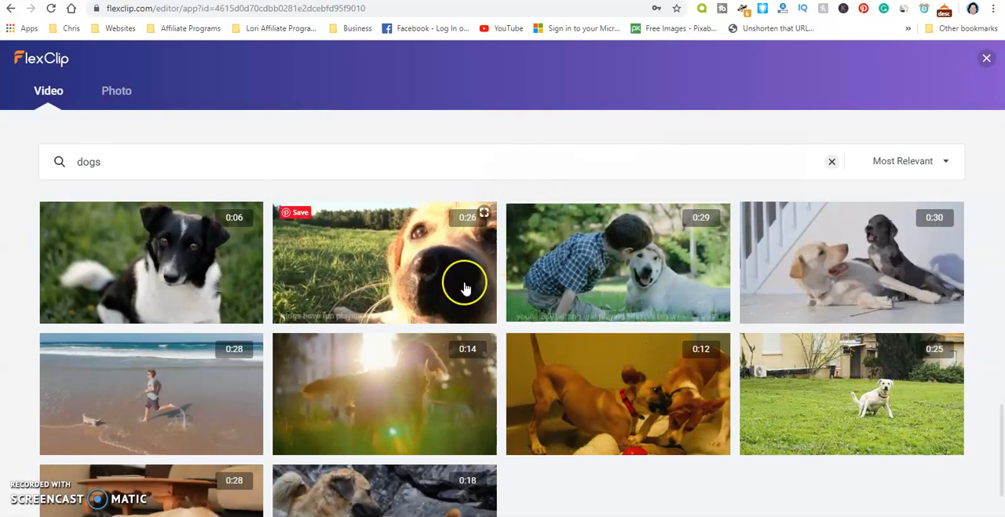
# - Use the full 12-second stock clip of the dog swimming with a ball for the second storyboard
pyautogui.scroll(-3, 346, 307)
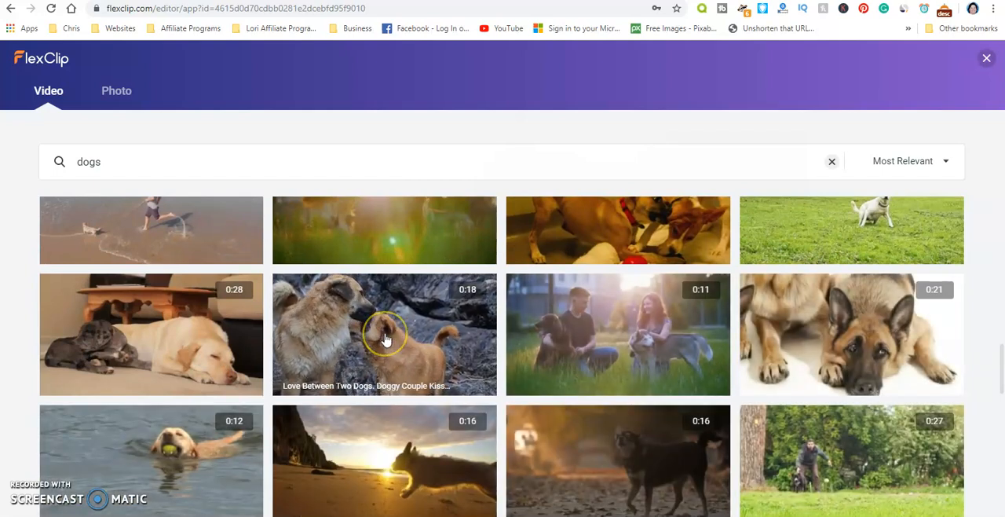
pyautogui.click(192, 464)
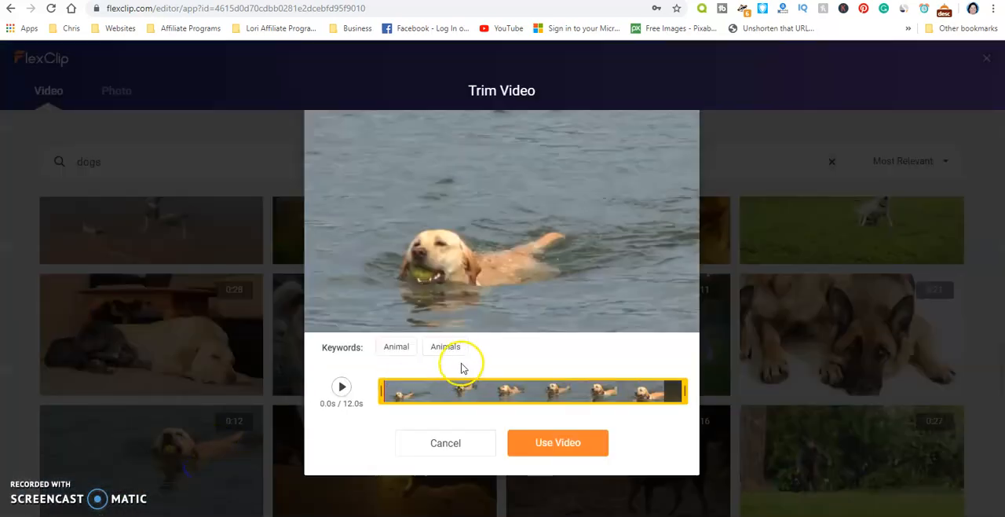
pyautogui.click(550, 445)
pyautogui.click(406, 440)
pyautogui.click(185, 454)
pyautogui.moveTo(345, 447)
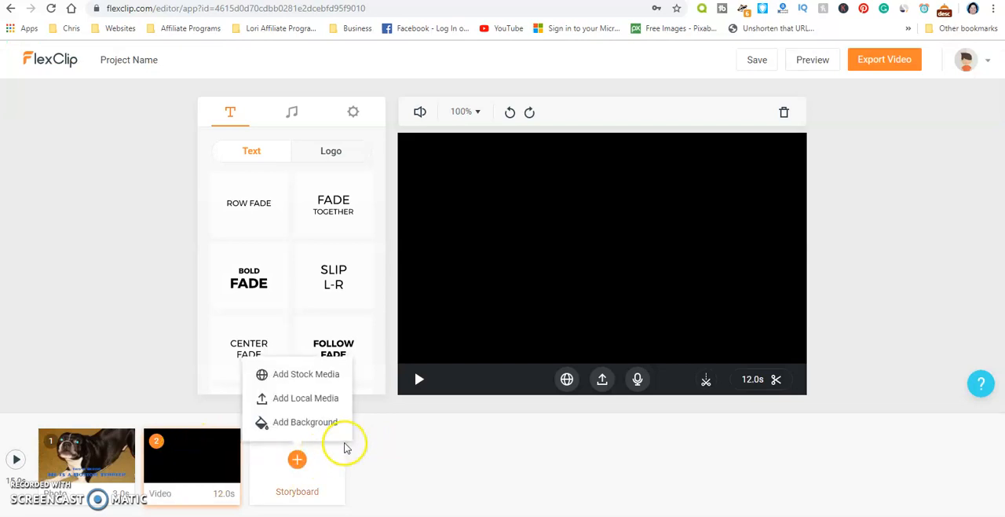
# - Add Bold Fade text to the swimming-dog storyboard with title "Some Dogs love the water!" and subtitle "Some love to fetch!"
pyautogui.click(251, 288)
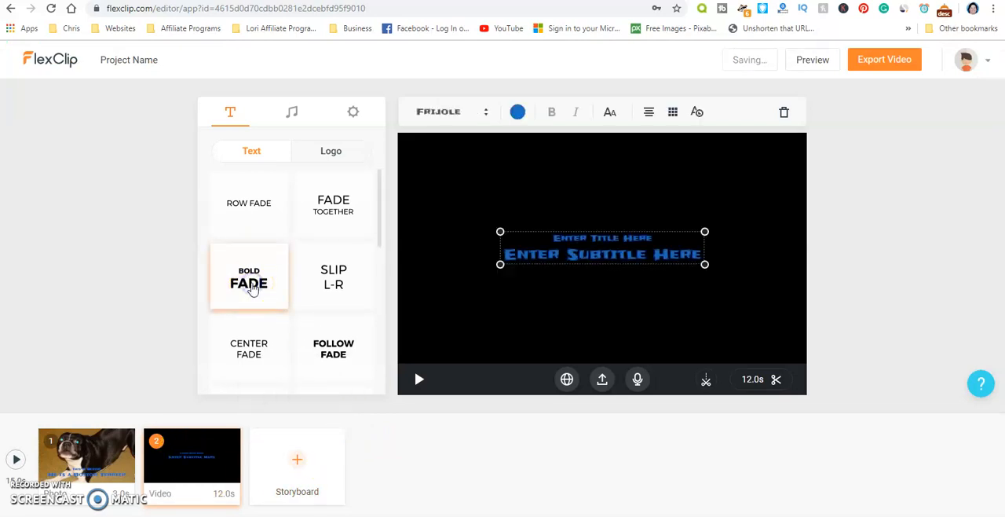
pyautogui.doubleClick(620, 251)
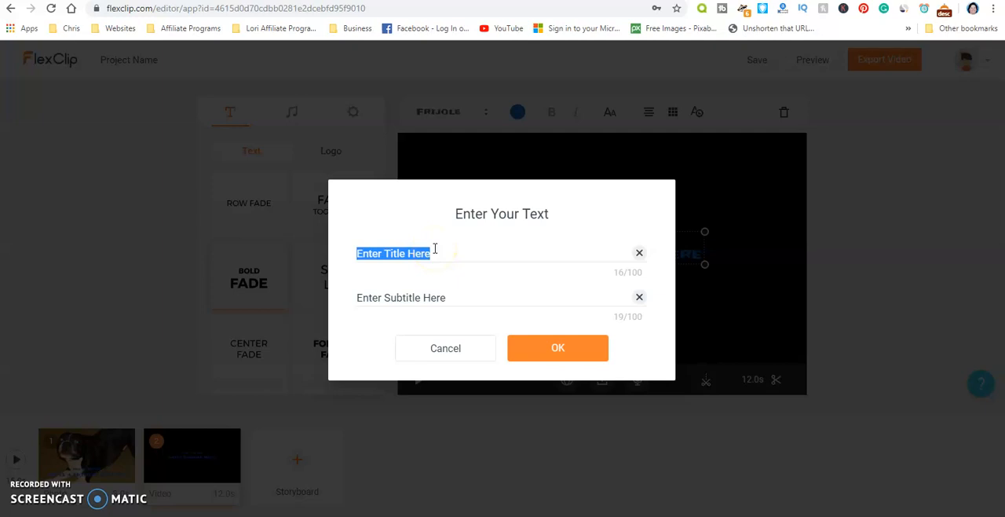
pyautogui.write('Some Dogs love the water!')
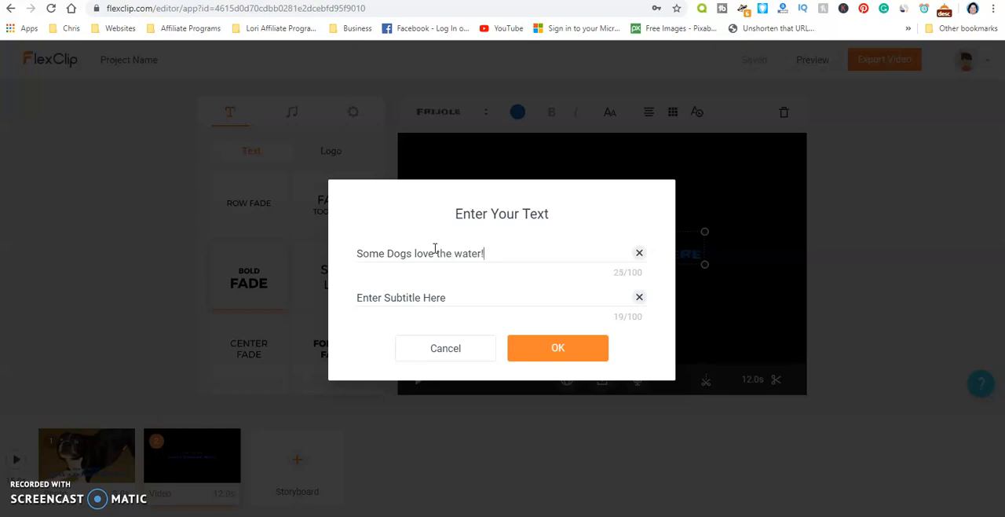
pyautogui.click(430, 293)
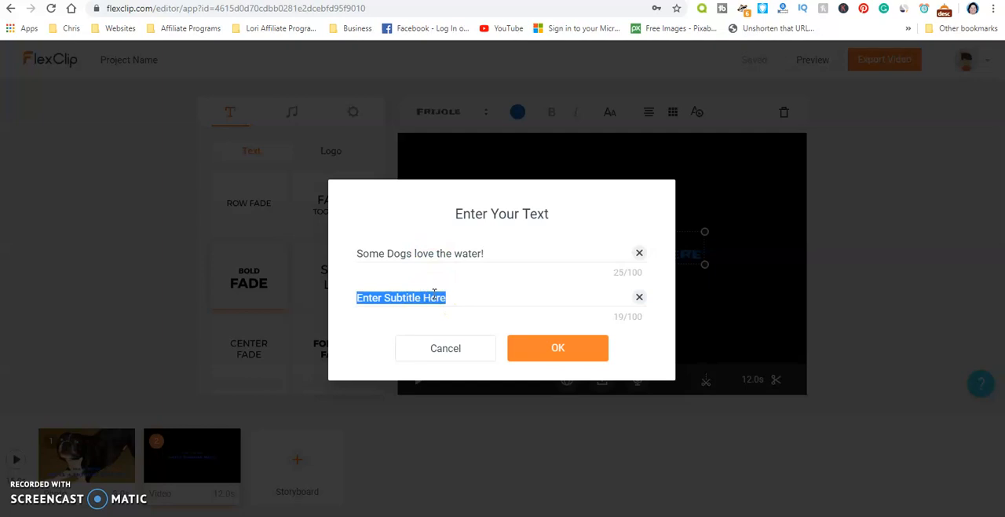
pyautogui.write('Some love to fetch!')
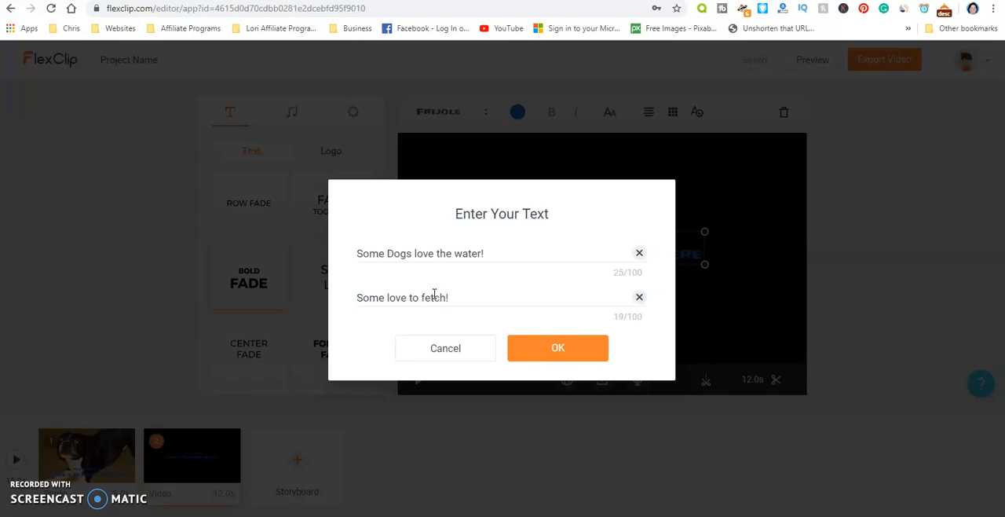
pyautogui.click(552, 347)
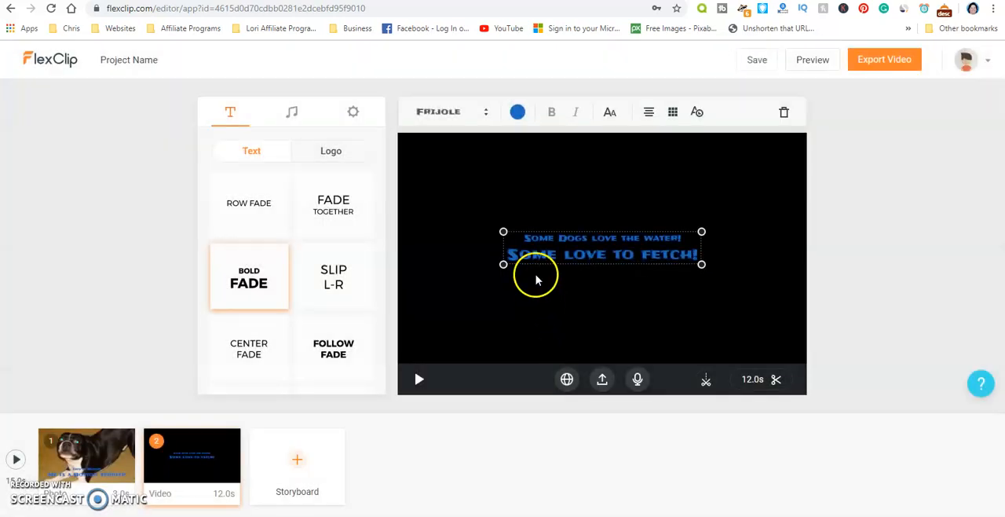
# - Move the swimming clip's text to the lower part of the frame and colour it black, checking it in playback
pyautogui.moveTo(541, 247); pyautogui.dragTo(548, 319)
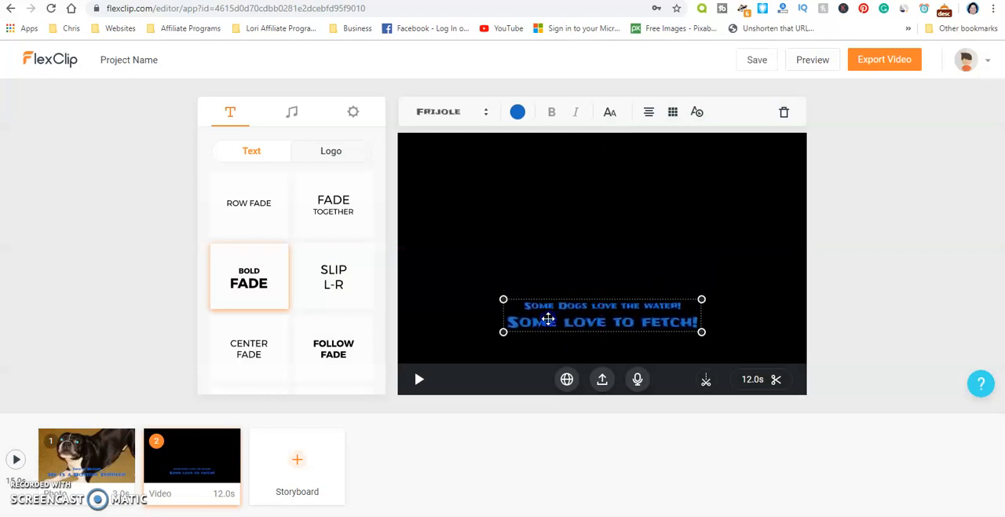
pyautogui.click(418, 379)
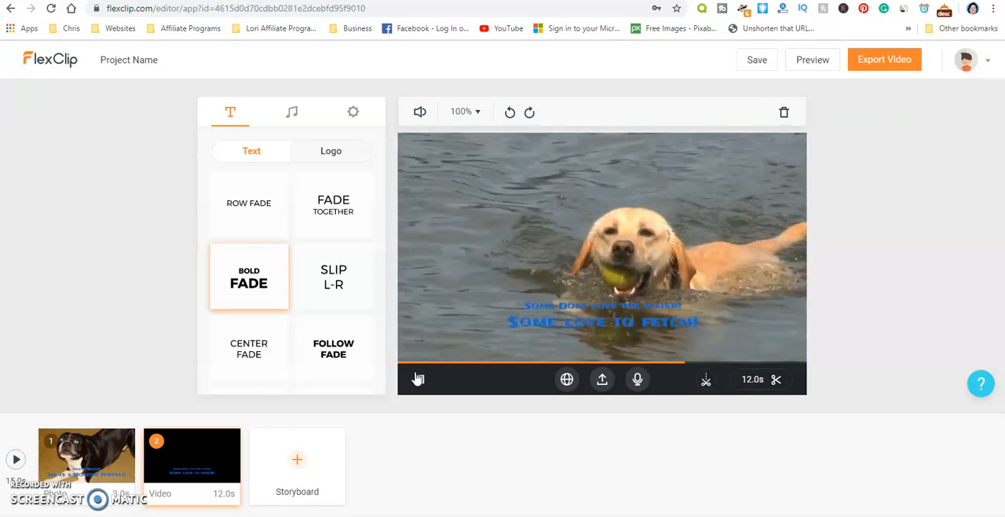
pyautogui.click(597, 302)
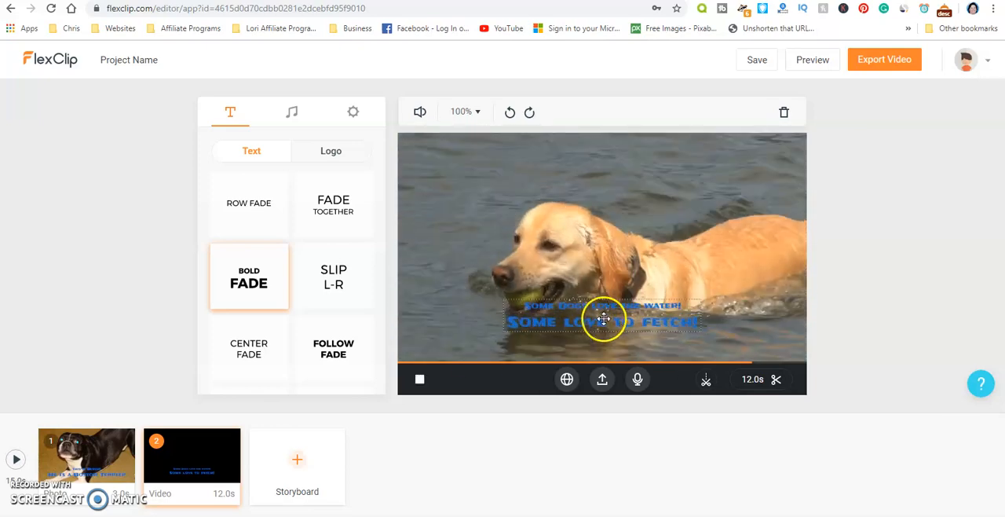
pyautogui.doubleClick(602, 318)
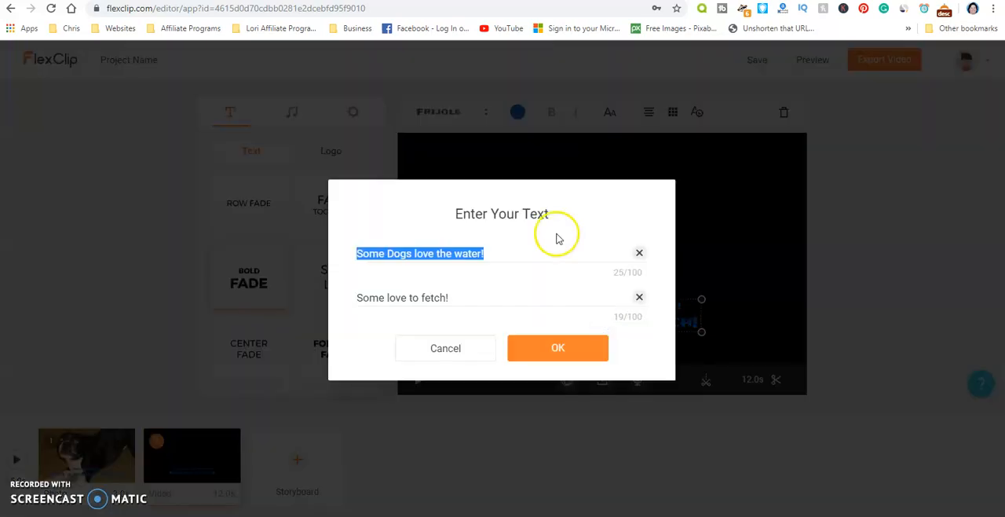
pyautogui.click(558, 353)
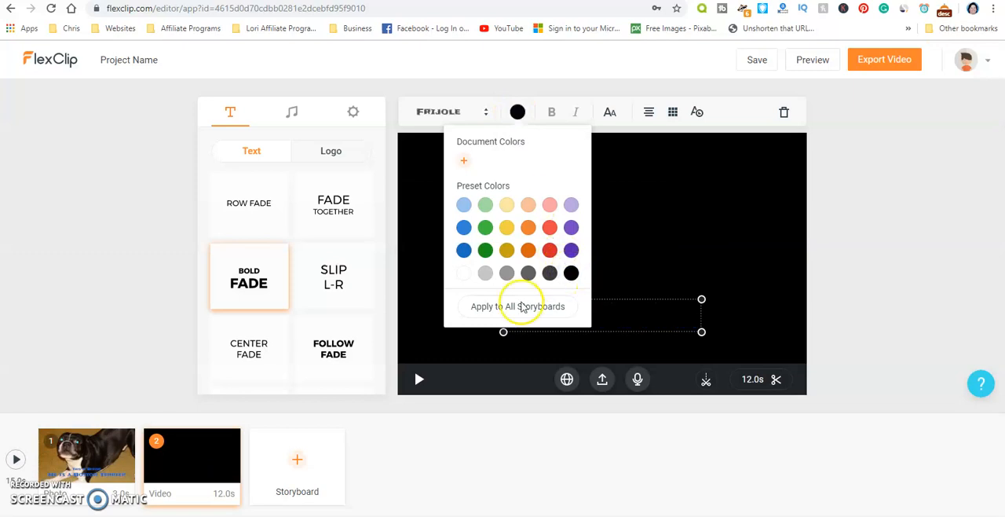
pyautogui.click(418, 380)
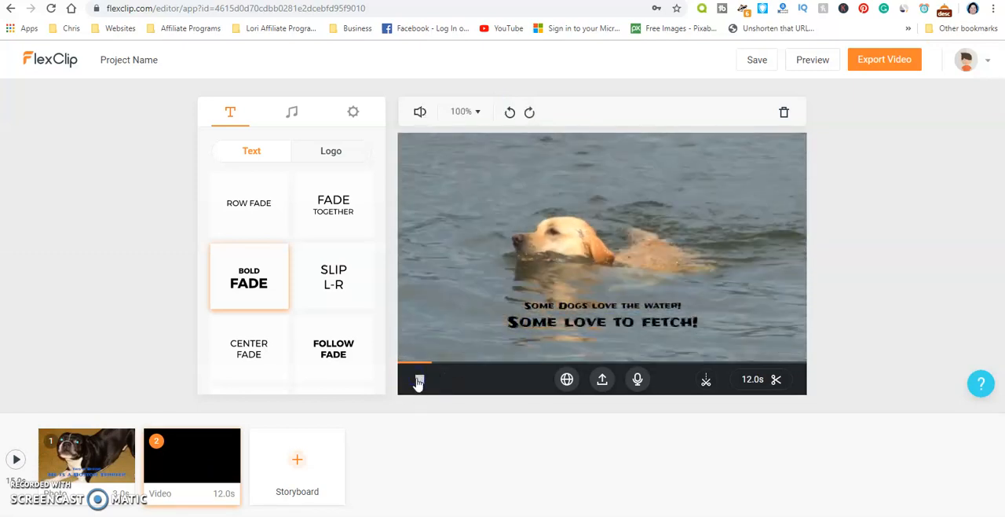
# - Enlarge the swimming clip's text by four increments and move it slightly lower, checking it in playback
pyautogui.click(541, 323)
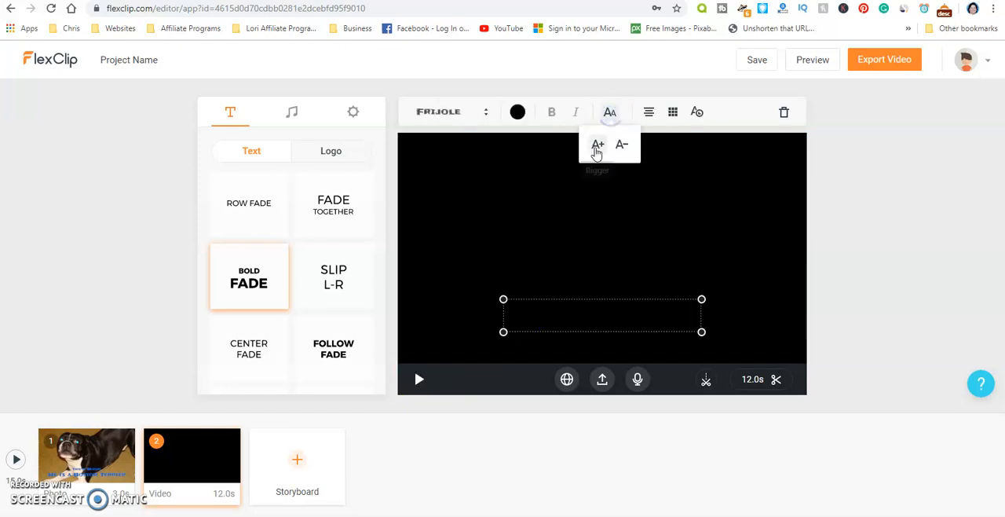
pyautogui.click(596, 146)
pyautogui.click(595, 146)
pyautogui.click(595, 146)
pyautogui.click(596, 146)
pyautogui.click(610, 114)
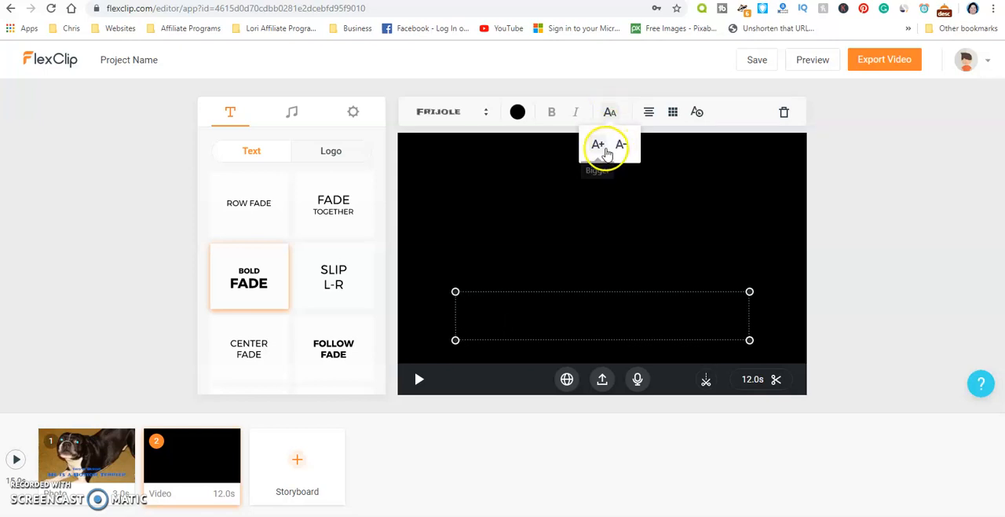
pyautogui.click(417, 377)
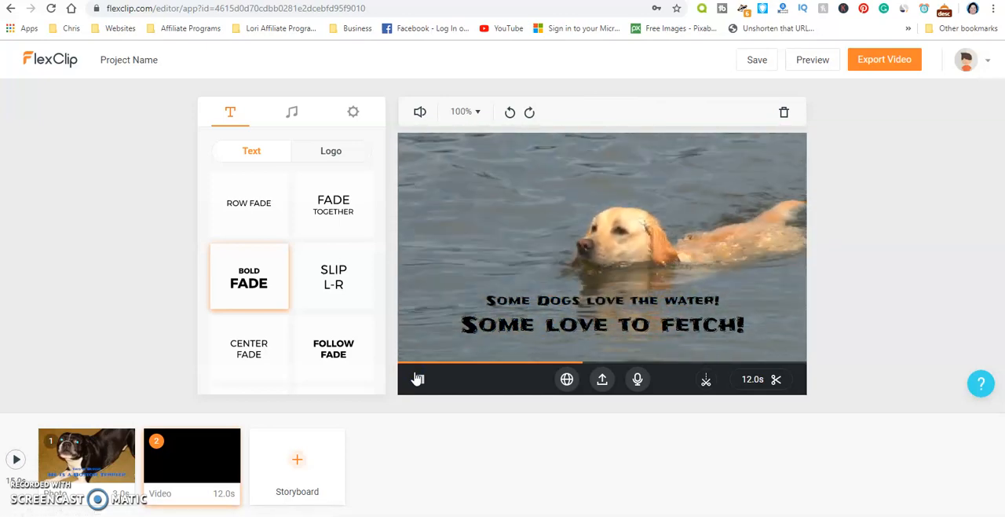
pyautogui.click(552, 310)
pyautogui.moveTo(550, 308); pyautogui.dragTo(554, 321)
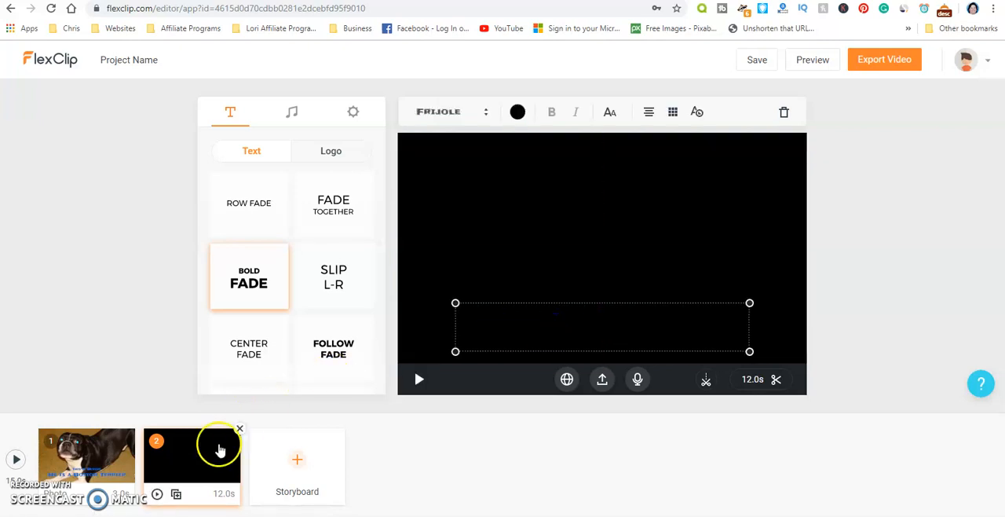
# - Add the local photo dog-648170__340.jpg from the desktop's Dog images folder as the third storyboard
pyautogui.moveTo(328, 450)
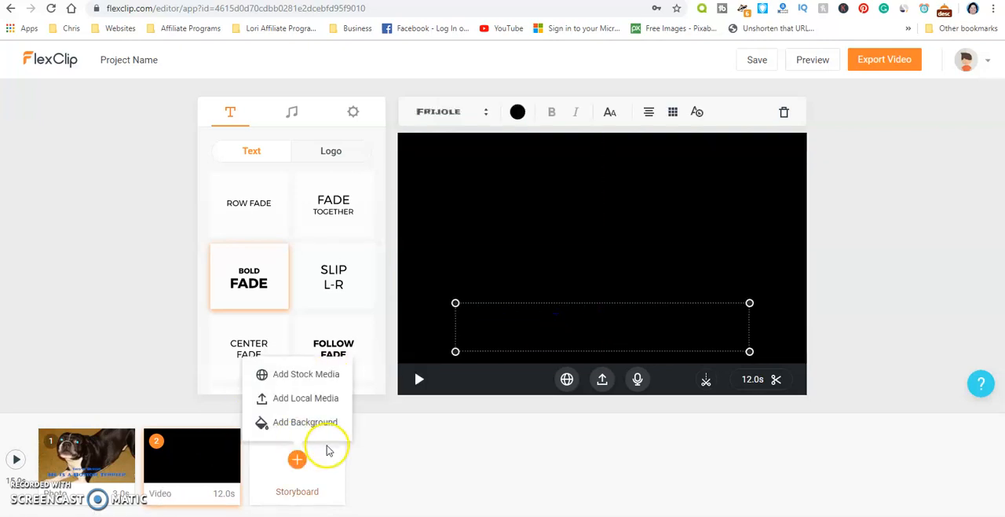
pyautogui.click(290, 398)
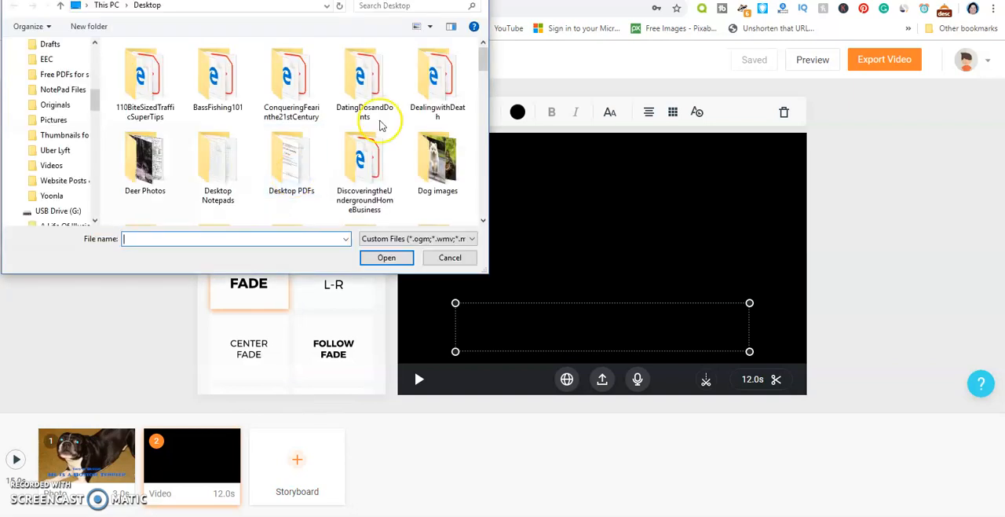
pyautogui.moveTo(483, 53); pyautogui.dragTo(487, 78)
pyautogui.click(435, 117)
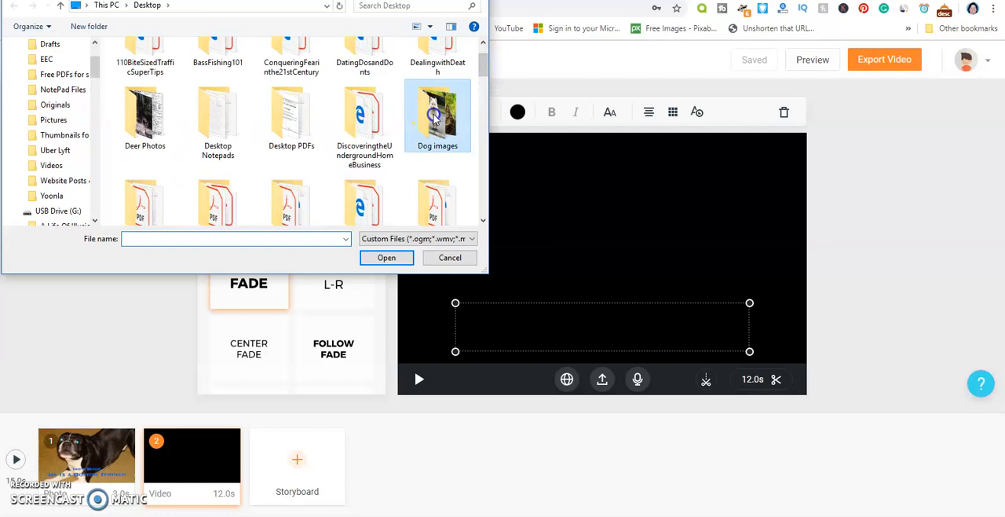
pyautogui.doubleClick(434, 116)
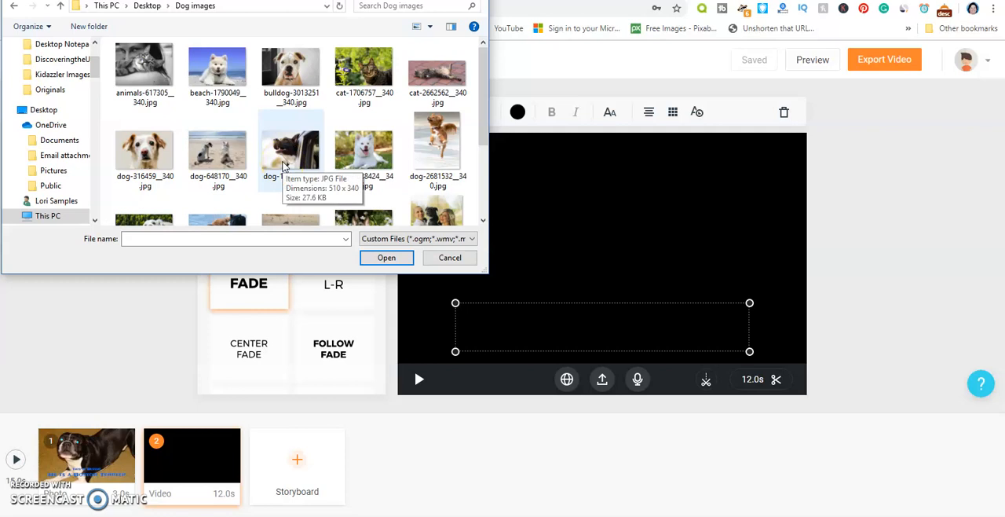
pyautogui.click(210, 164)
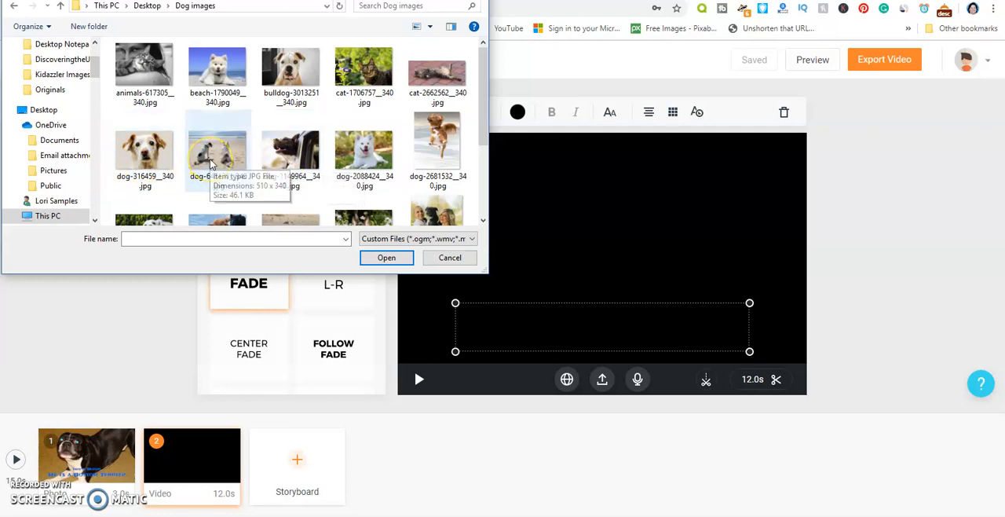
pyautogui.click(209, 162)
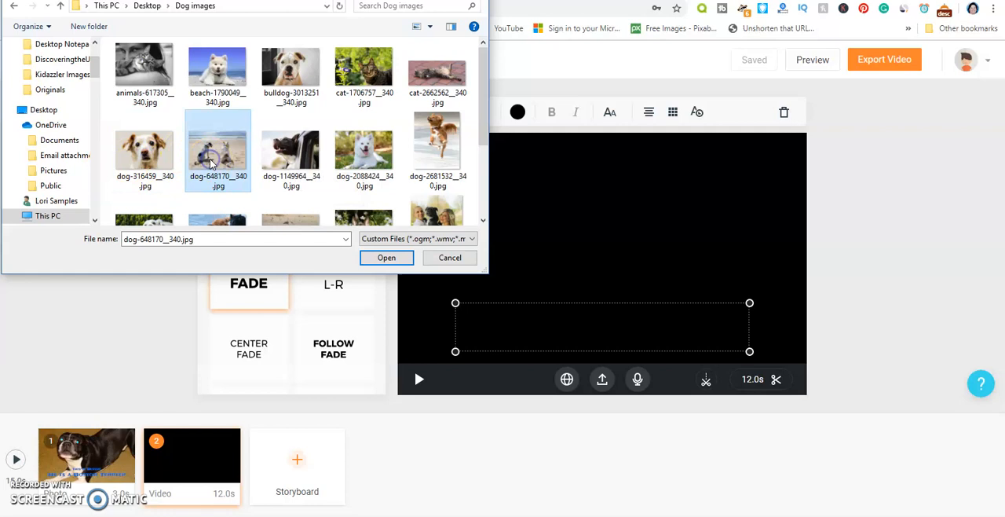
pyautogui.click(376, 259)
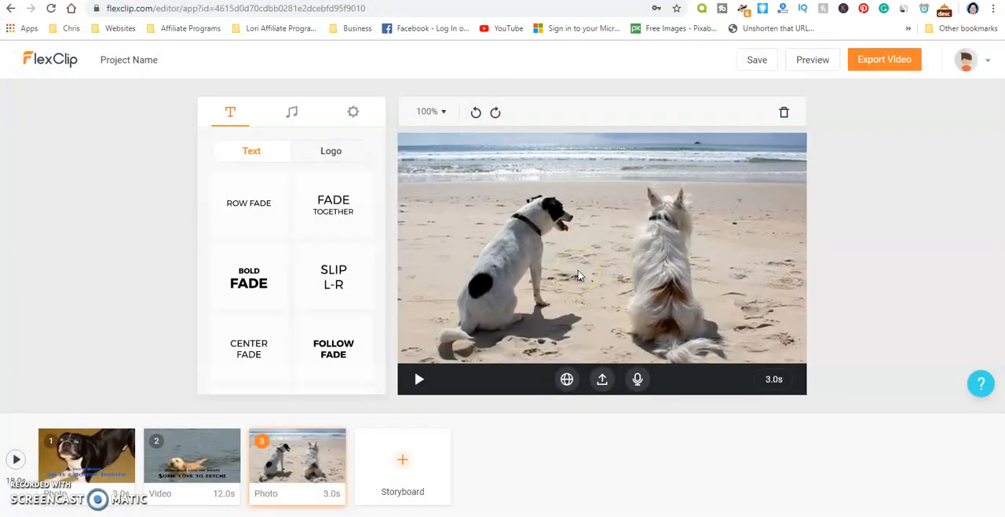
# - Add Bold Fade text to the beach photo with the title "Some chest love to chill" and an empty subtitle
pyautogui.click(399, 460)
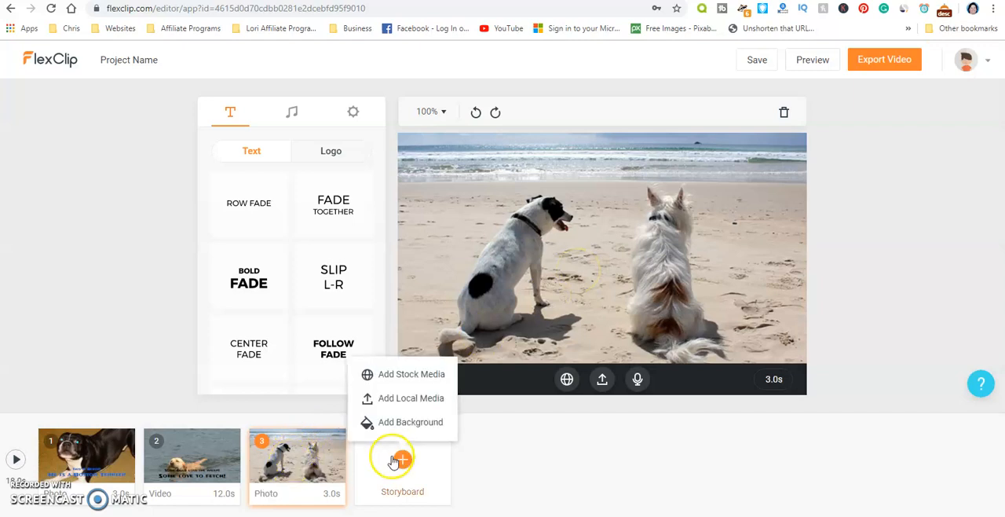
pyautogui.moveTo(303, 476)
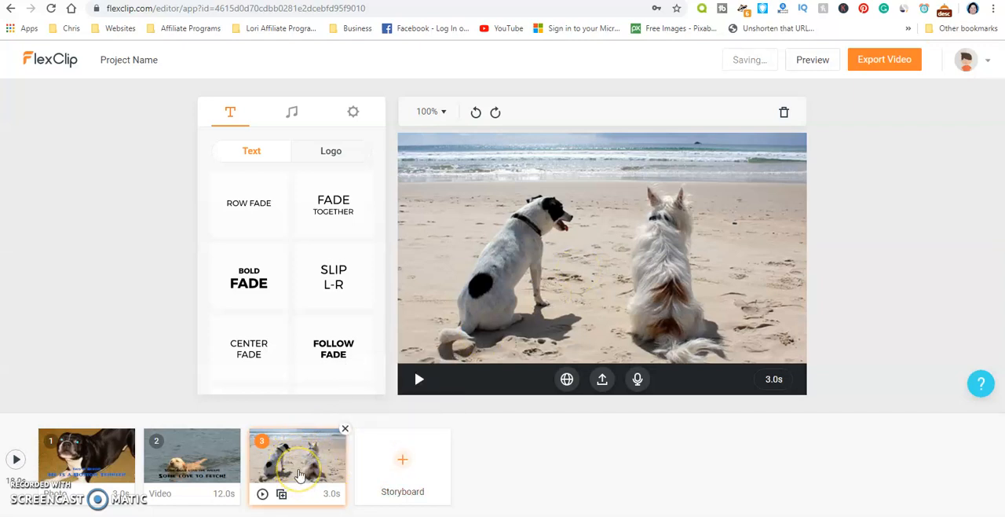
pyautogui.click(249, 287)
pyautogui.moveTo(596, 252); pyautogui.dragTo(595, 331)
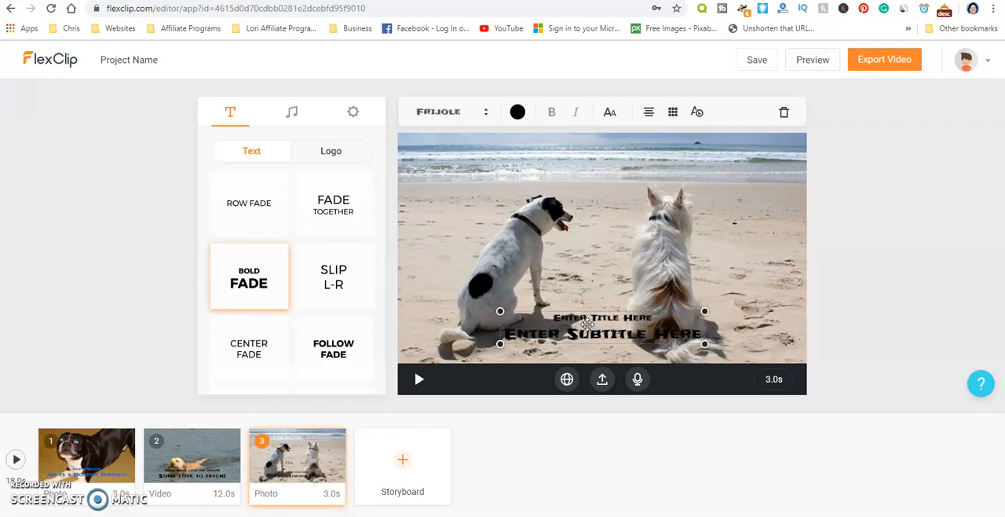
pyautogui.doubleClick(587, 323)
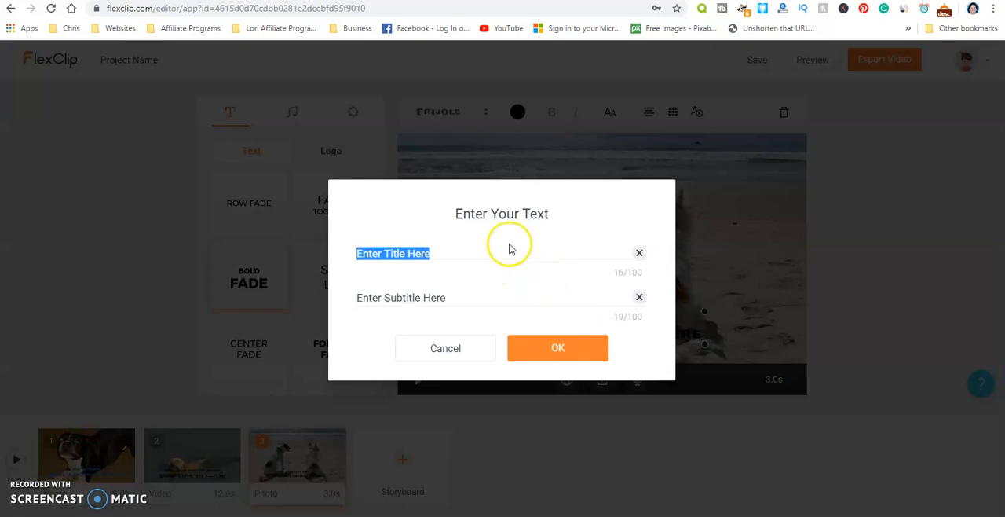
pyautogui.write('Some chest love to ch')
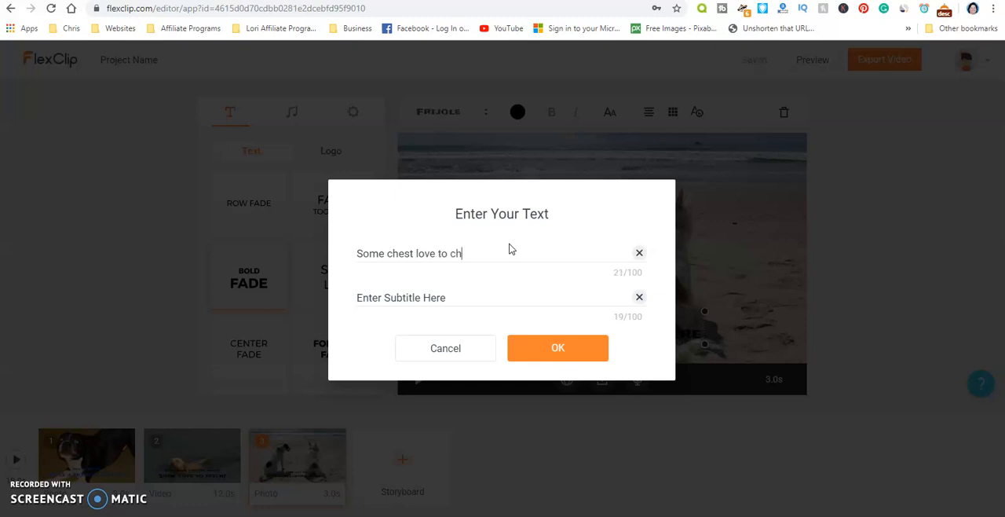
pyautogui.write('ill')
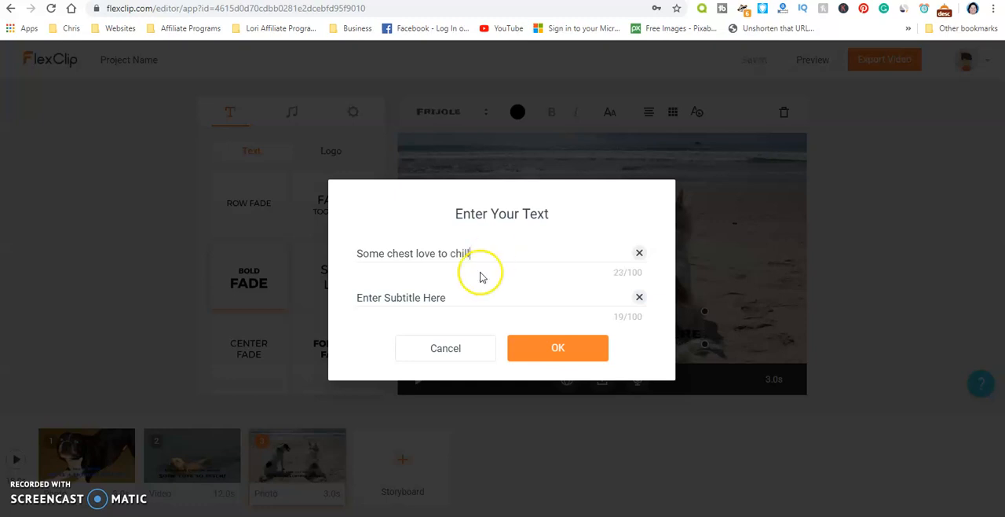
pyautogui.click(641, 297)
pyautogui.click(601, 349)
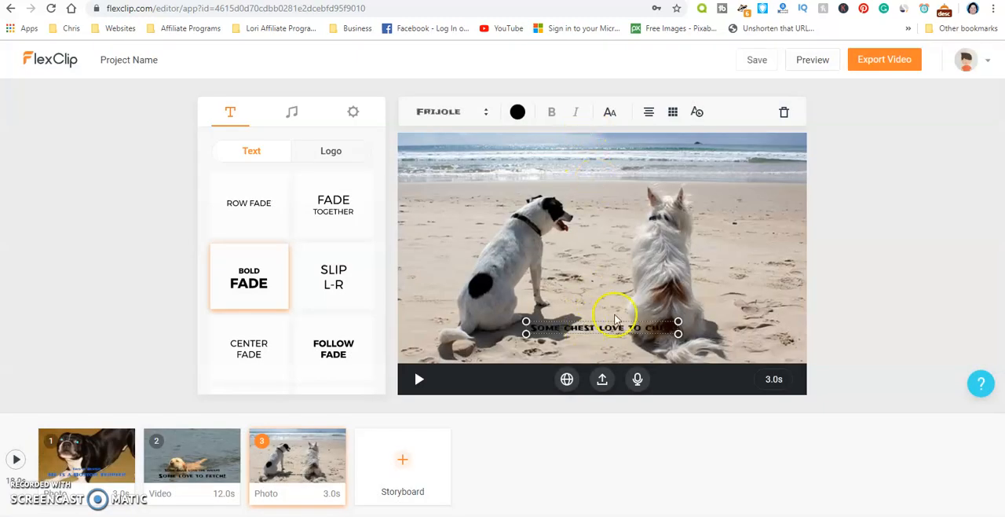
# - Enlarge the beach photo's title, place it over the sea along the photo's upper edge, and play the storyboard
pyautogui.moveTo(678, 321); pyautogui.dragTo(806, 278)
pyautogui.moveTo(652, 337); pyautogui.dragTo(582, 150)
pyautogui.moveTo(463, 168); pyautogui.dragTo(418, 206)
pyautogui.moveTo(468, 159); pyautogui.dragTo(456, 151)
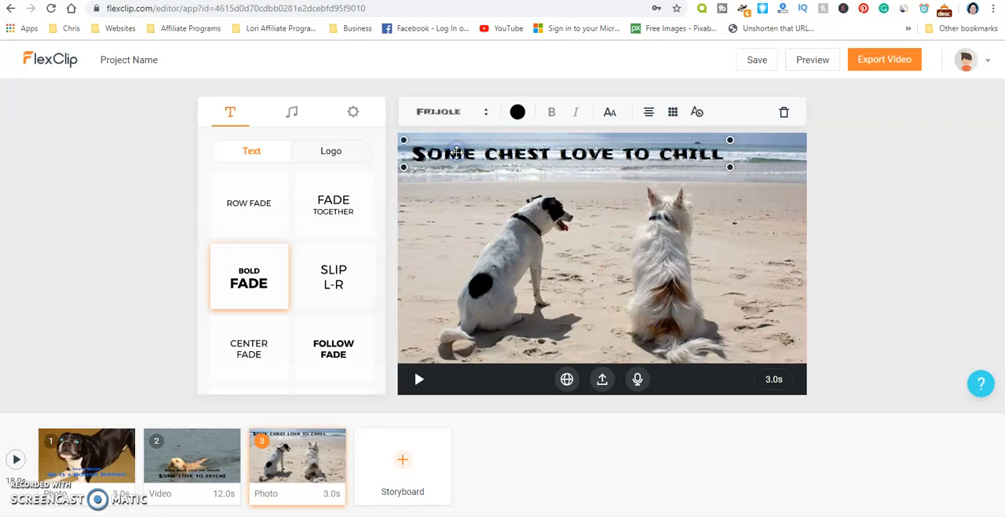
pyautogui.click(418, 378)
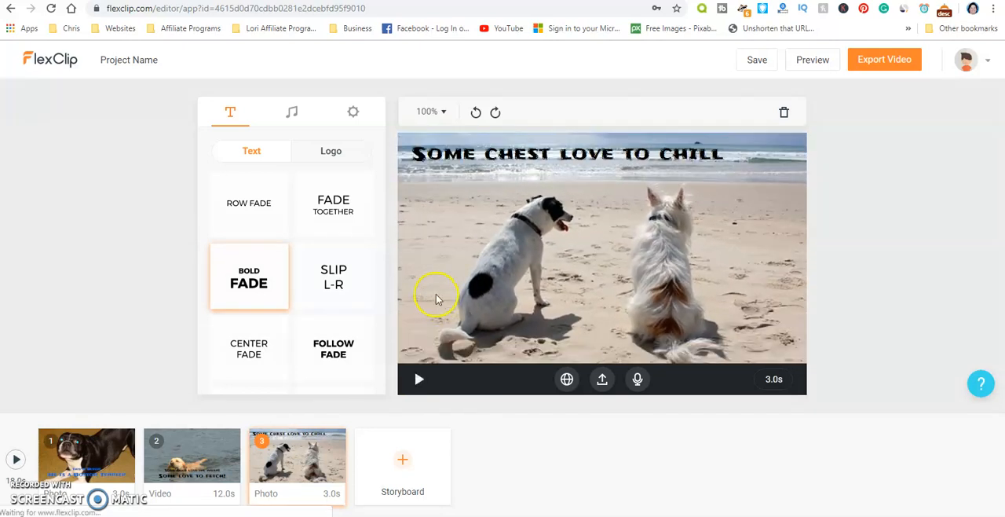
# - Preview the whole three-storyboard video and return to editing
pyautogui.click(15, 461)
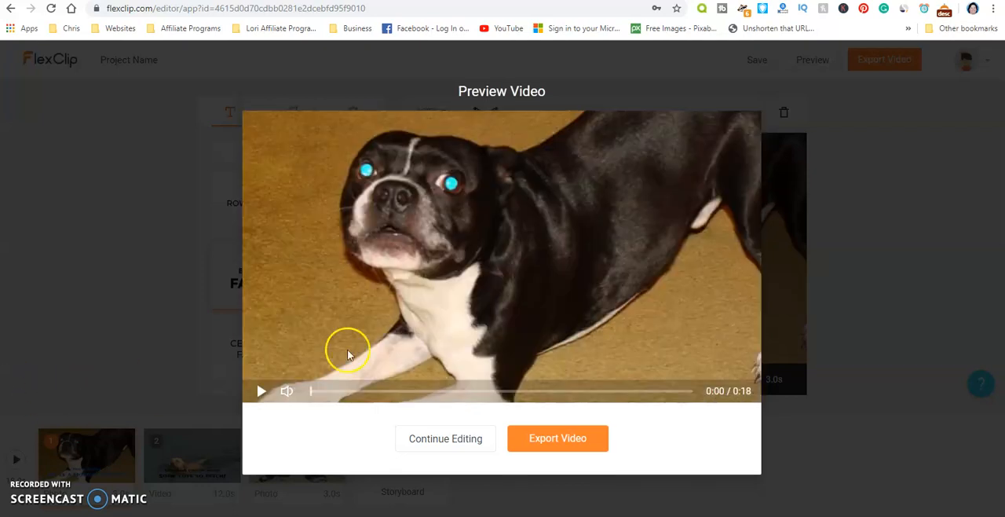
pyautogui.click(438, 440)
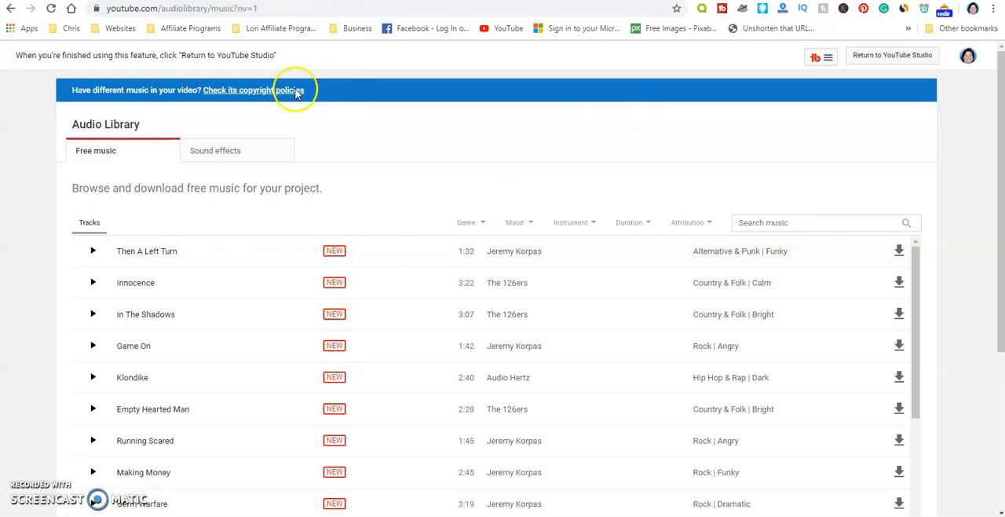
# - In the YouTube Audio Library, filter the free music to Attribution not required and look through the tracks
pyautogui.click(686, 224)
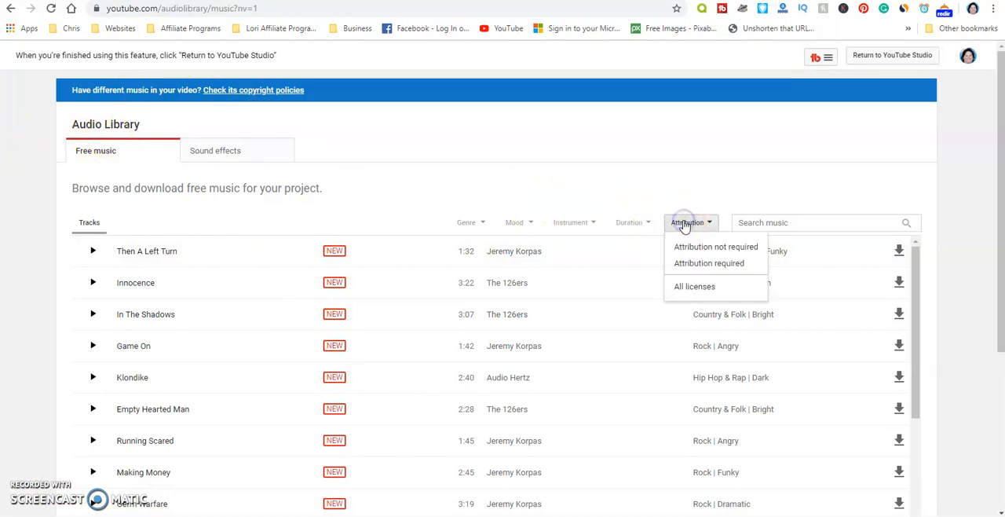
pyautogui.click(688, 247)
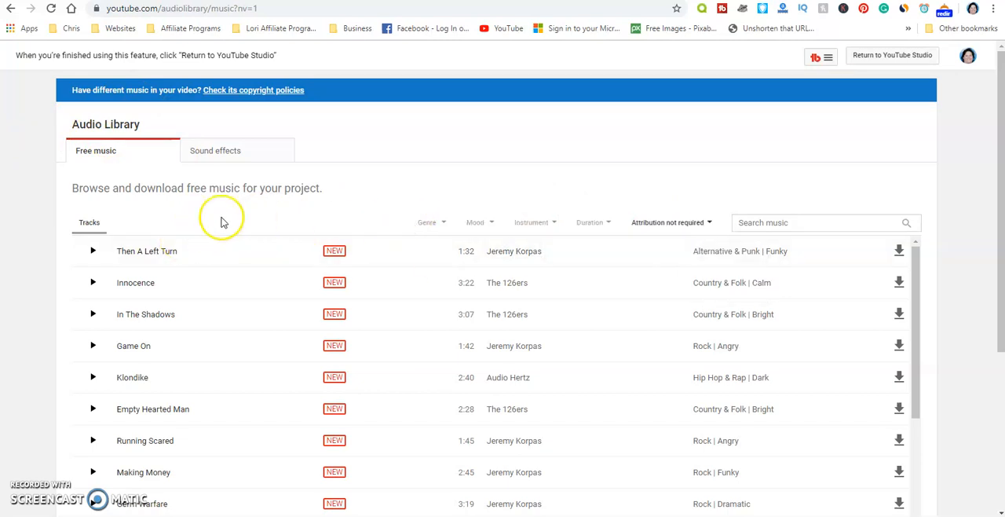
pyautogui.scroll(-2, 208, 231)
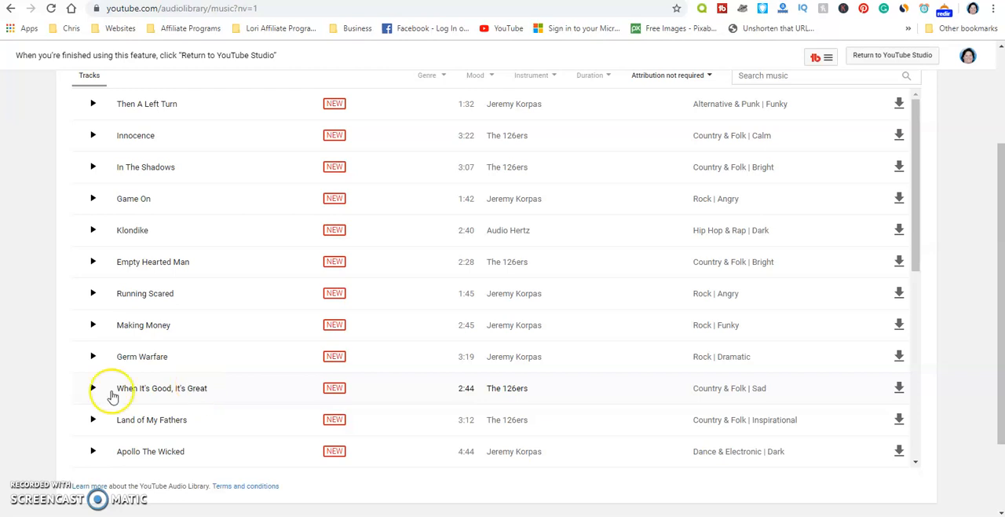
pyautogui.scroll(3, 202, 385)
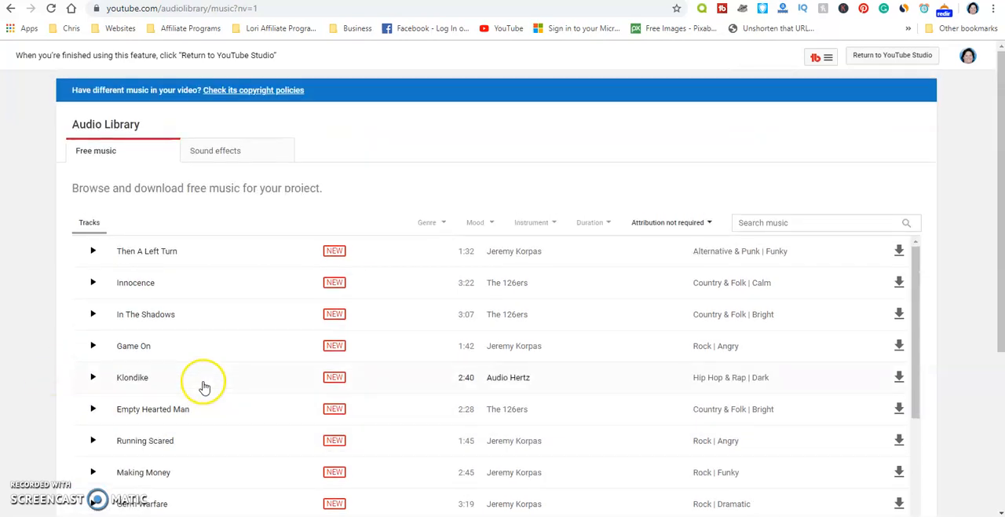
# - Filter the free music to Attribution required, and sample Dark Times and Heart of the Beast with their licence notes
pyautogui.click(666, 224)
pyautogui.click(676, 264)
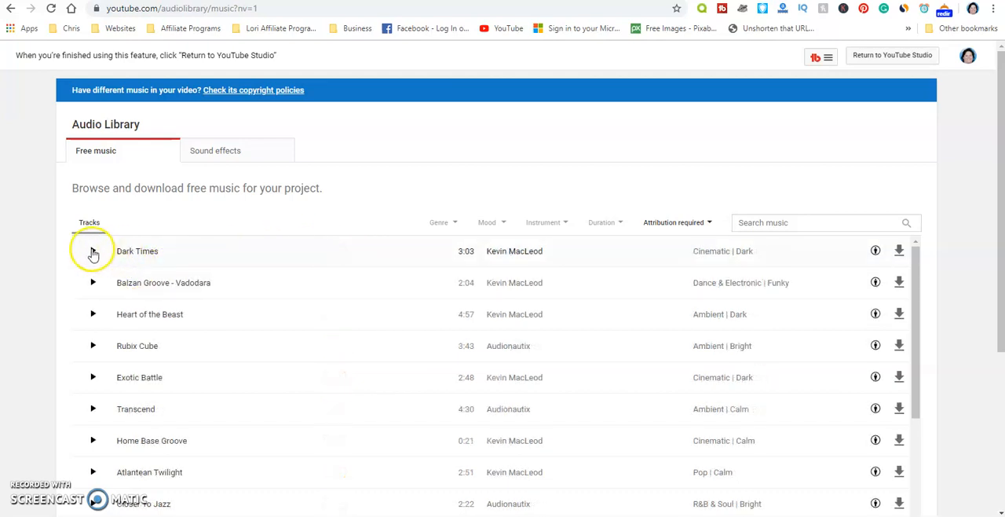
pyautogui.click(93, 252)
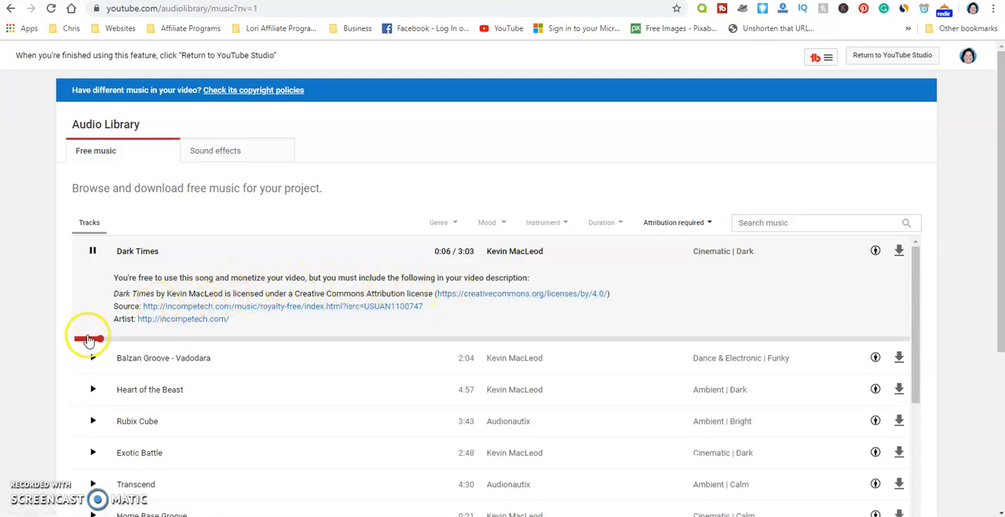
pyautogui.click(92, 251)
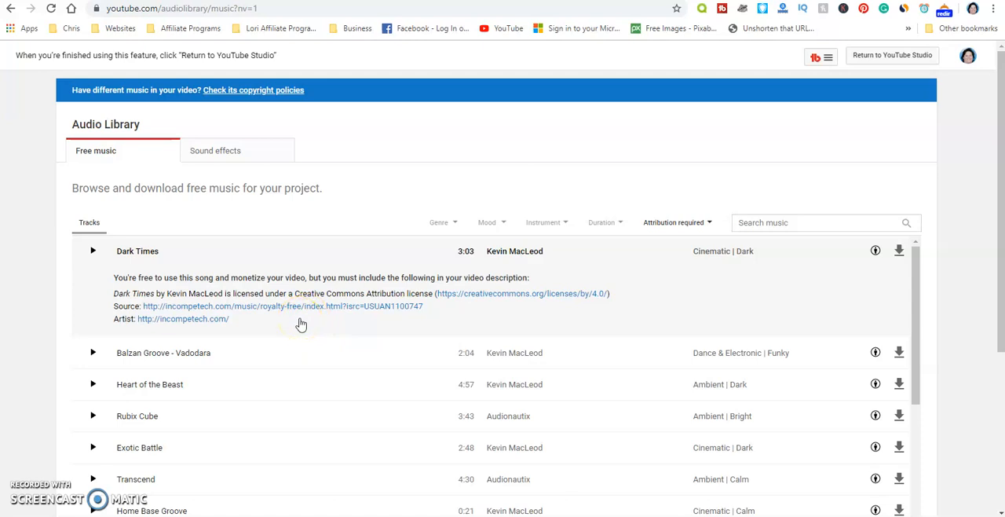
pyautogui.click(89, 386)
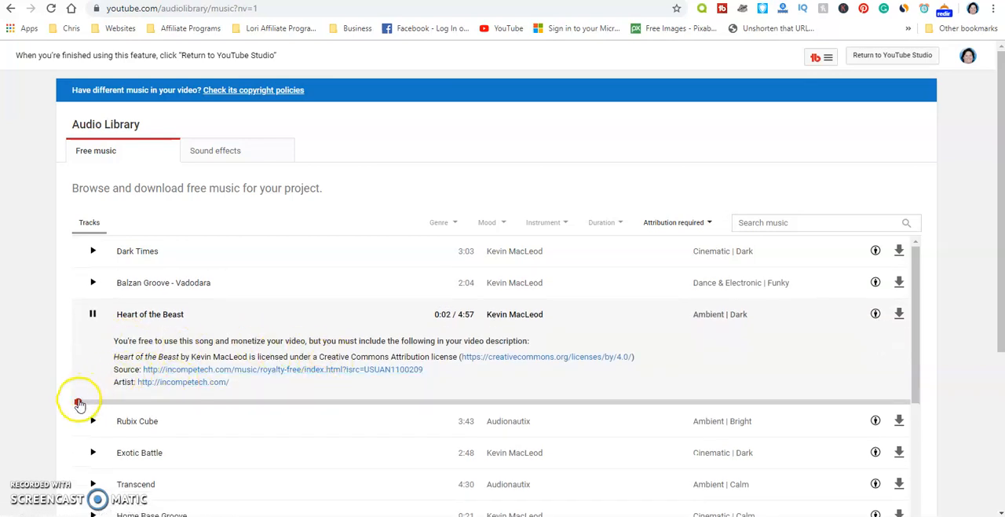
pyautogui.click(88, 315)
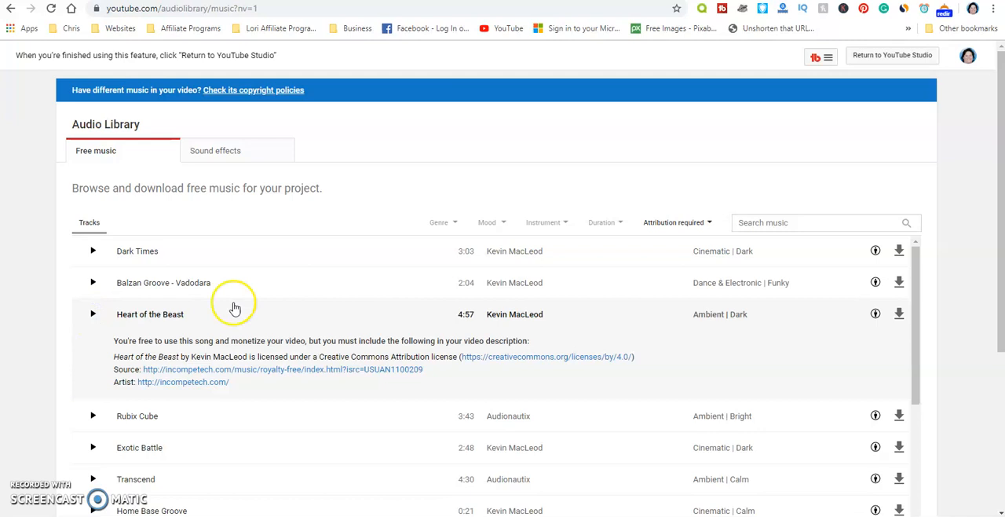
# - Filter the free music to Attribution not required again and download the track Wide Awake
pyautogui.click(678, 221)
pyautogui.click(683, 247)
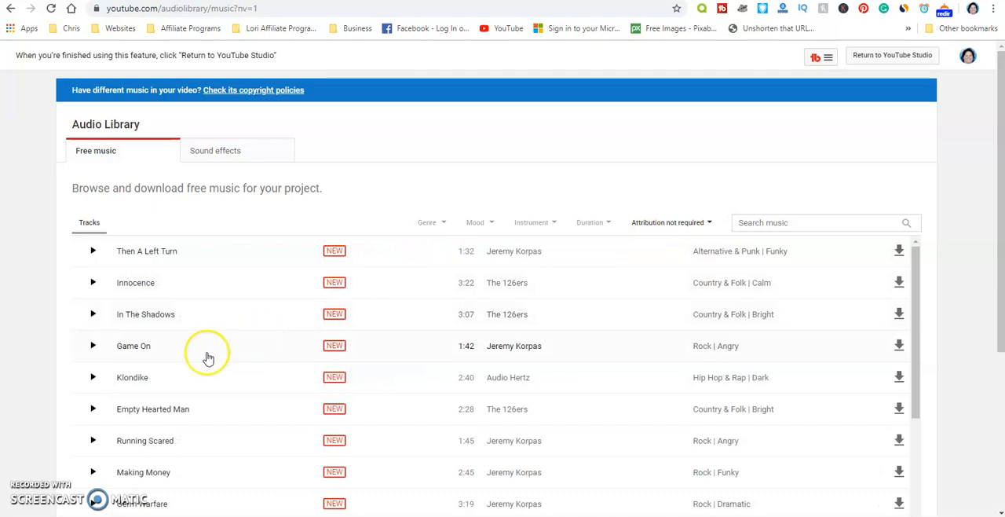
pyautogui.scroll(-2, 208, 359)
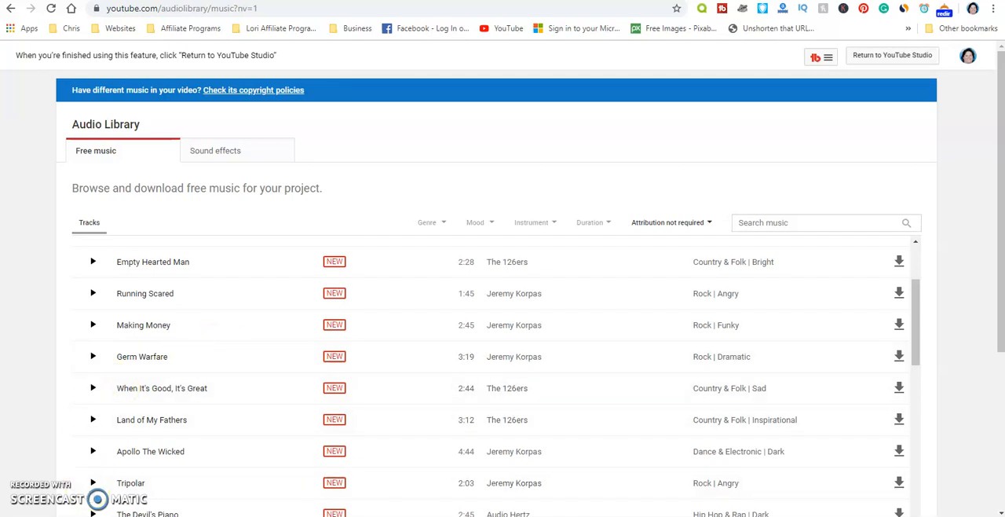
pyautogui.scroll(-2, 96, 400)
pyautogui.click(98, 400)
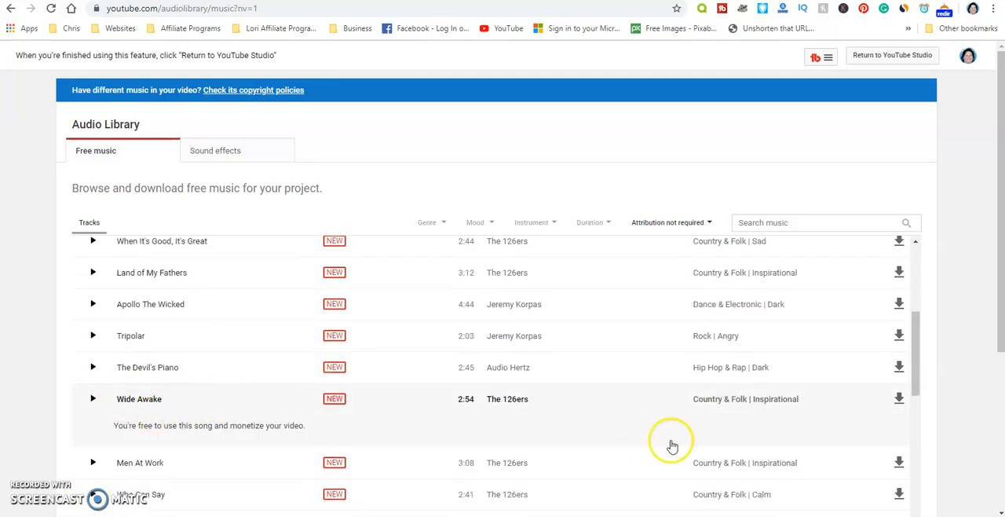
pyautogui.click(900, 397)
pyautogui.click(899, 399)
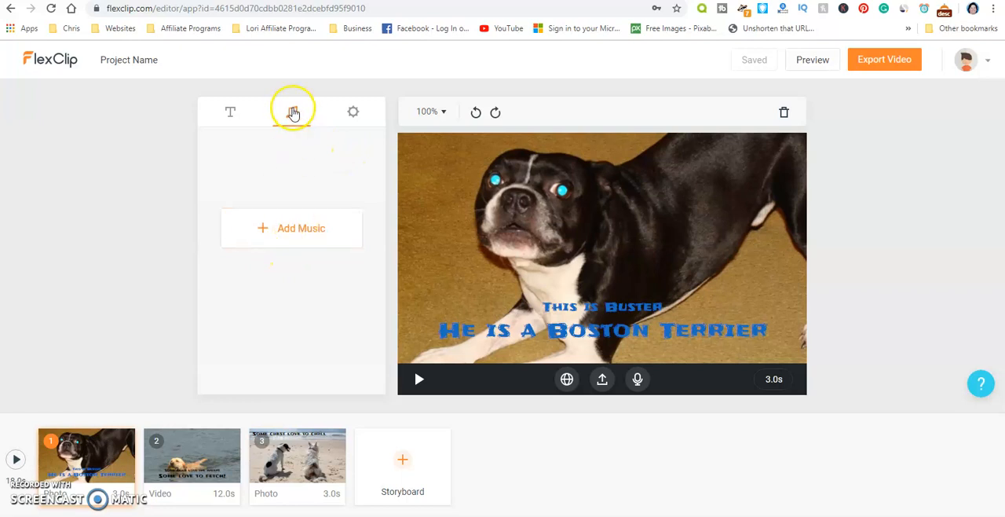
# - Back in FlexClip, add Wide_Awake.mp3 from the Downloads folder as the video's music and preview the whole video
pyautogui.click(296, 228)
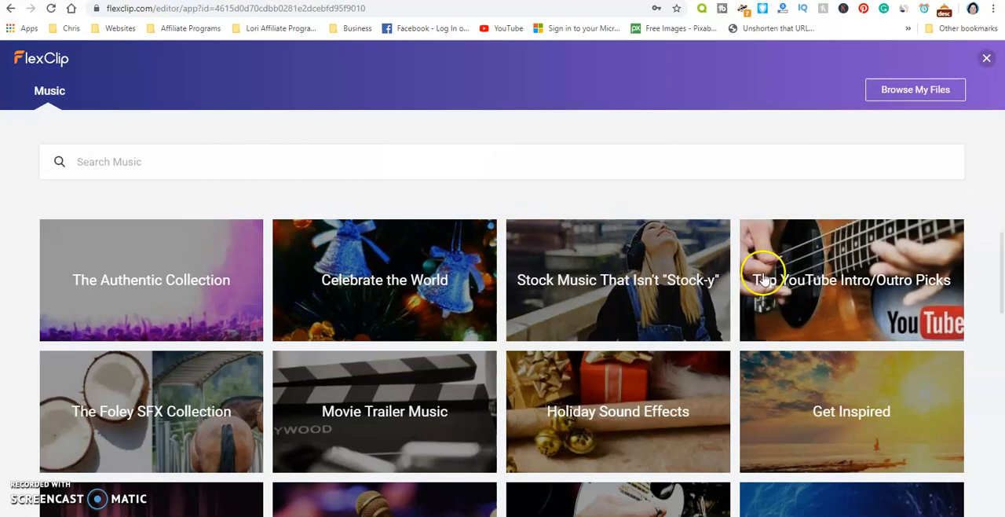
pyautogui.click(917, 91)
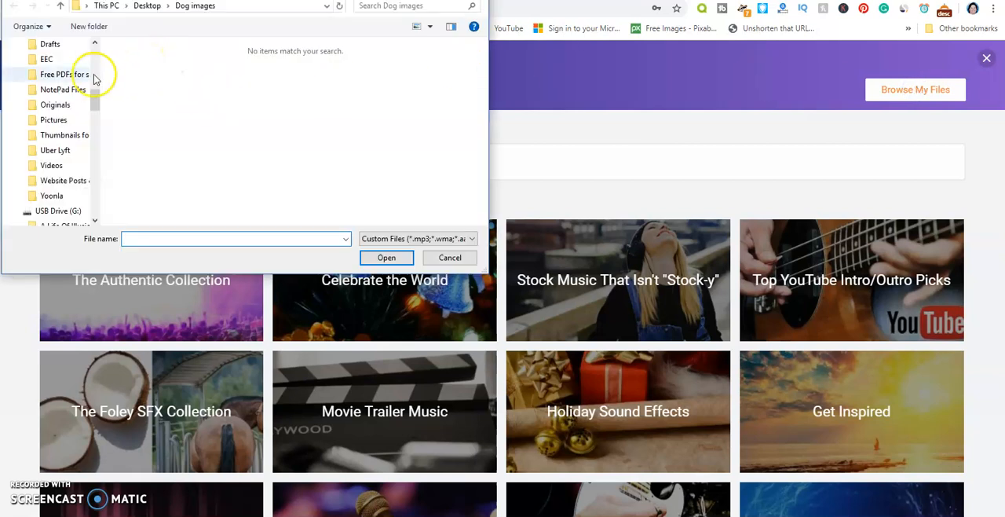
pyautogui.click(57, 8)
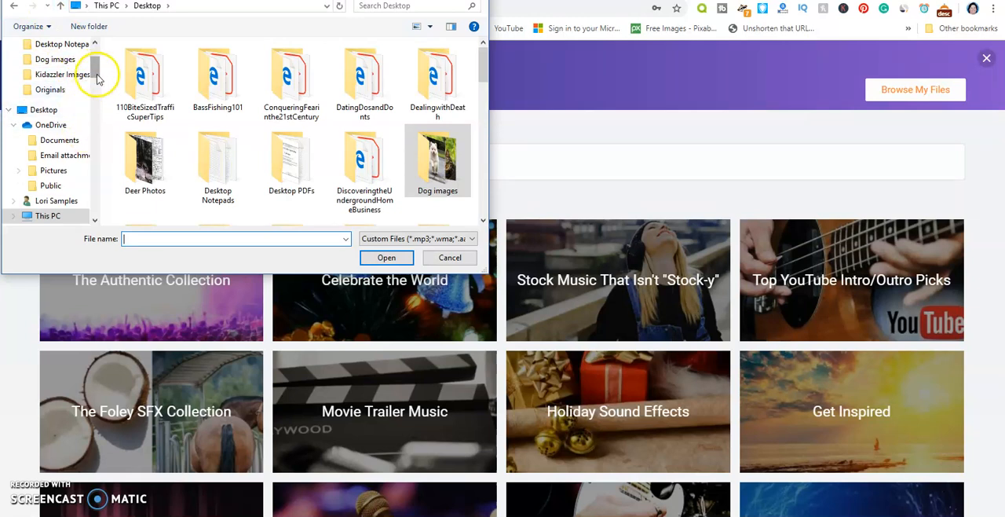
pyautogui.moveTo(95, 73); pyautogui.dragTo(94, 63)
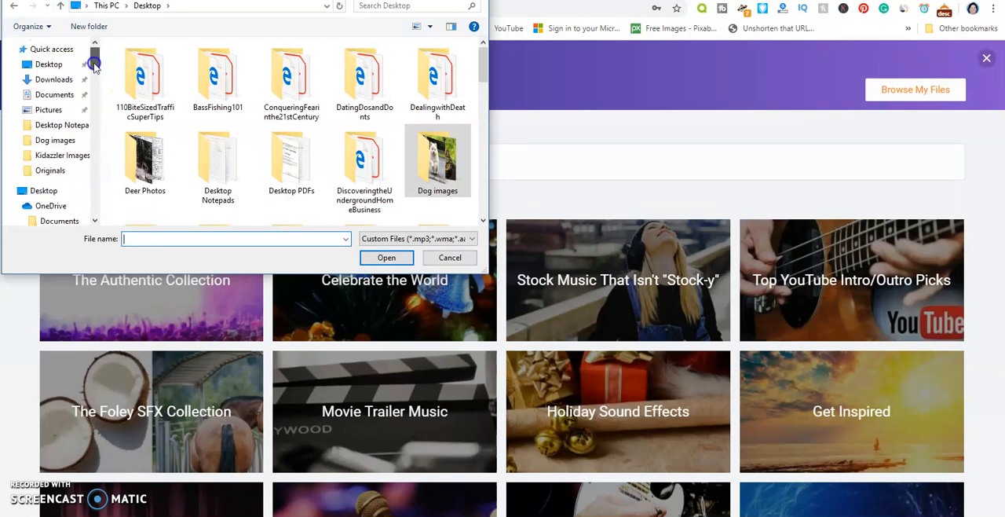
pyautogui.click(58, 80)
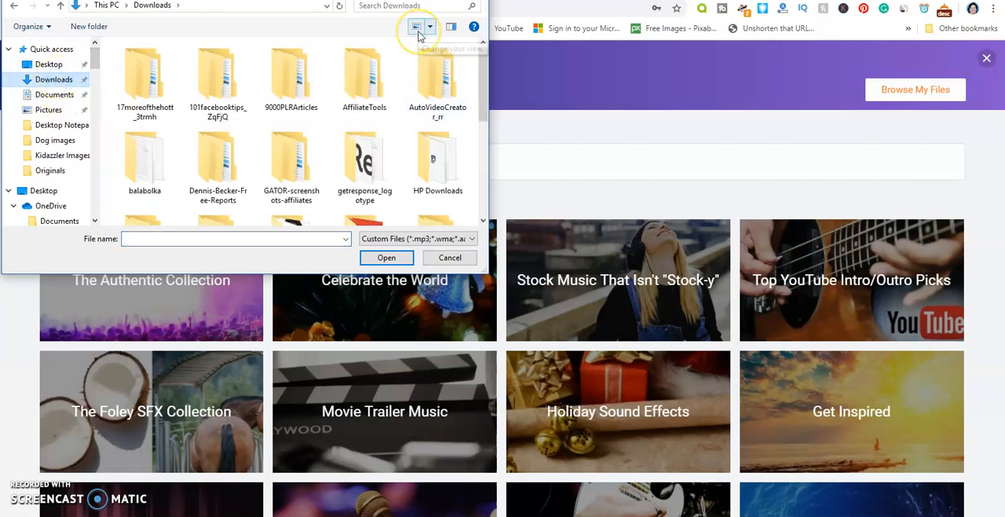
pyautogui.click(397, 5)
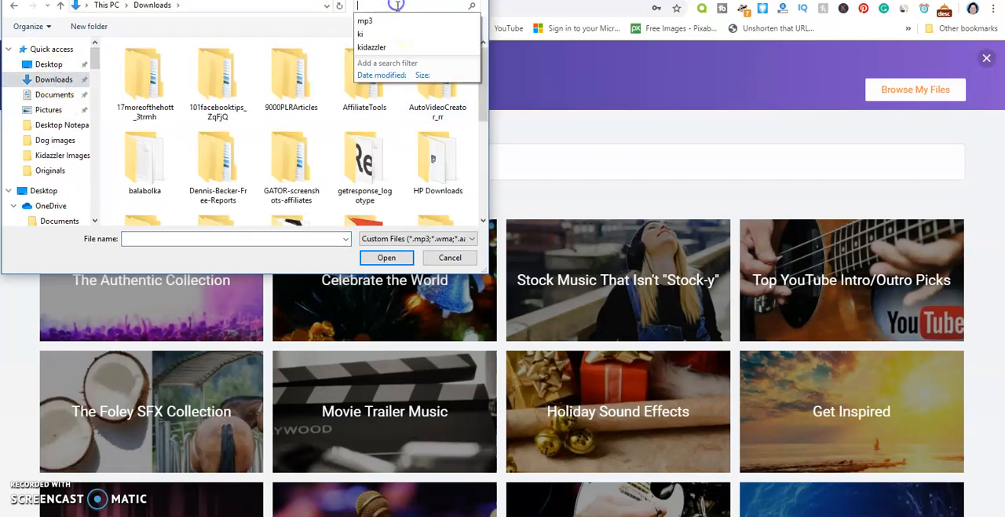
pyautogui.click(382, 22)
pyautogui.click(383, 259)
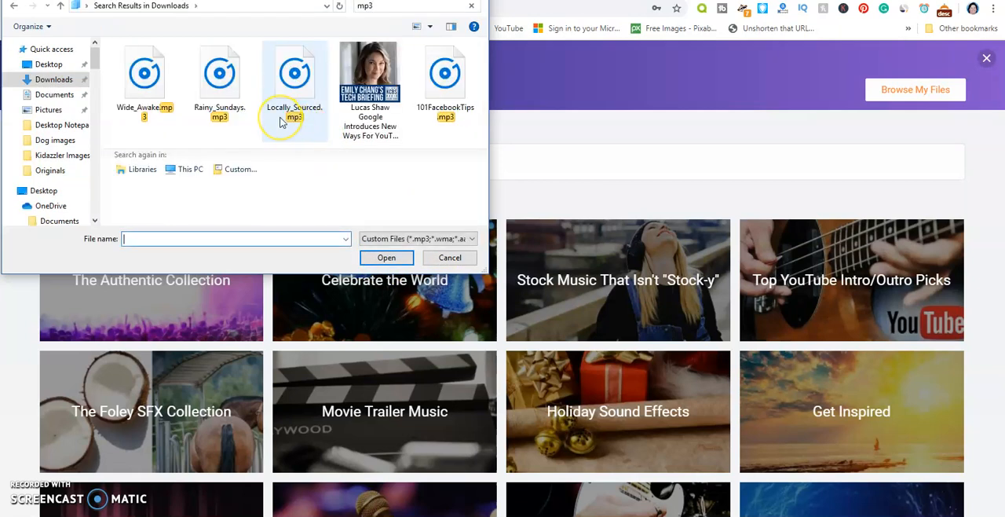
pyautogui.click(149, 81)
pyautogui.click(384, 260)
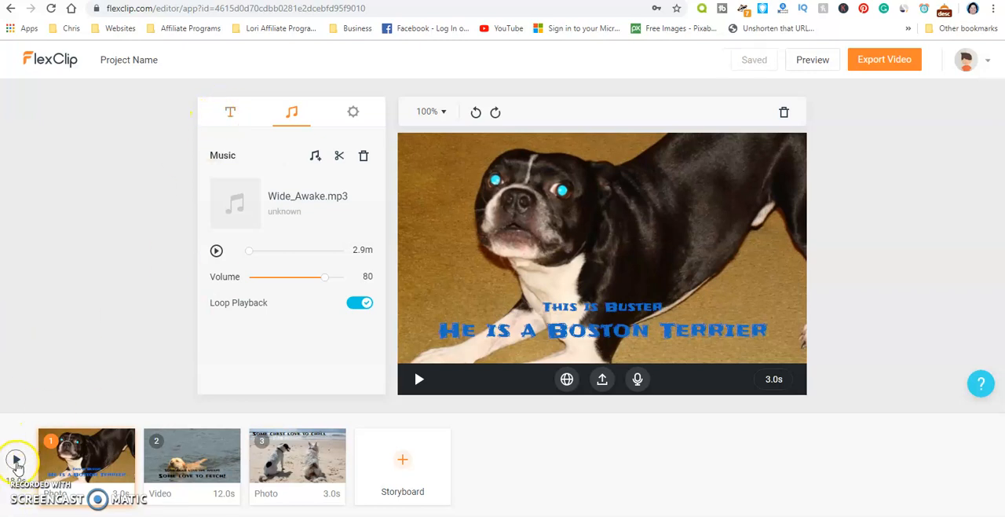
pyautogui.click(16, 461)
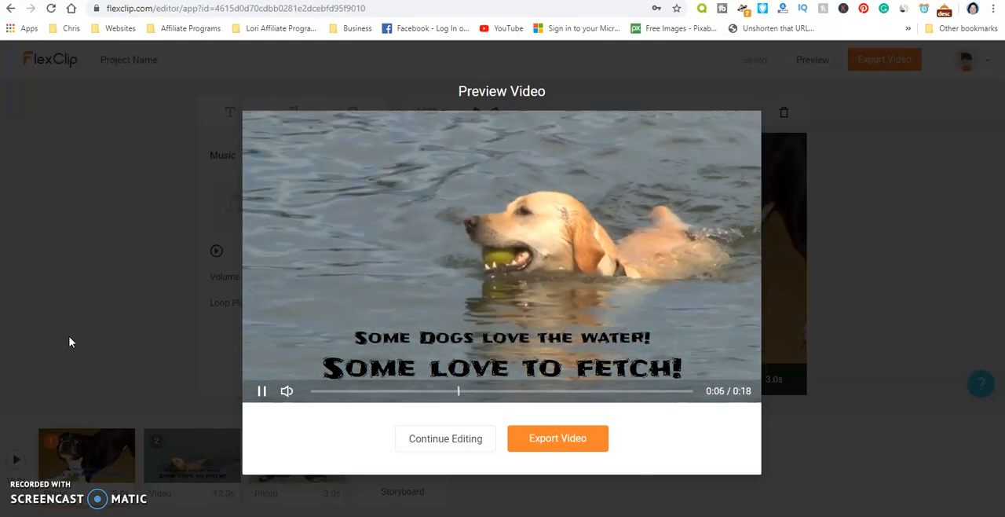
pyautogui.click(445, 440)
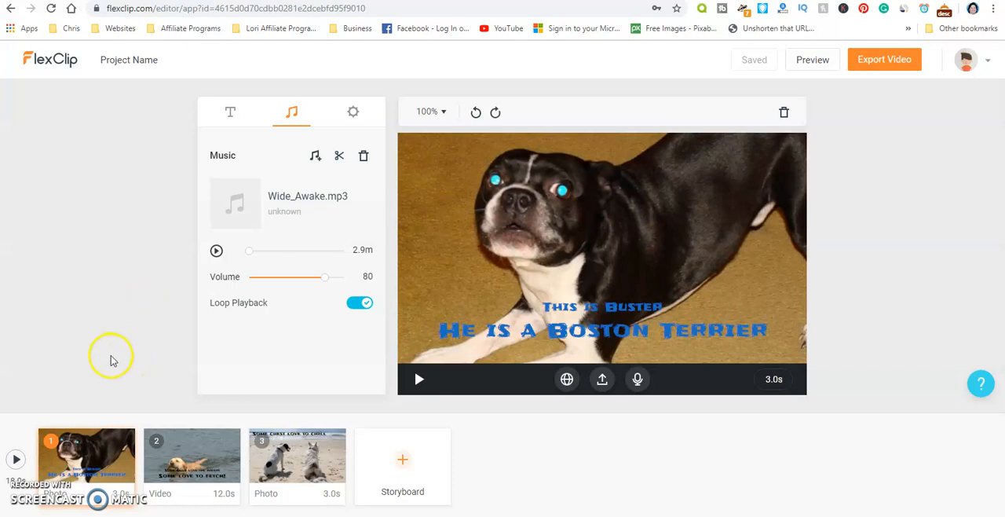
# - Add the local photo dogs-3880962__340.jpg from the Dog images folder as a new storyboard
pyautogui.moveTo(401, 463)
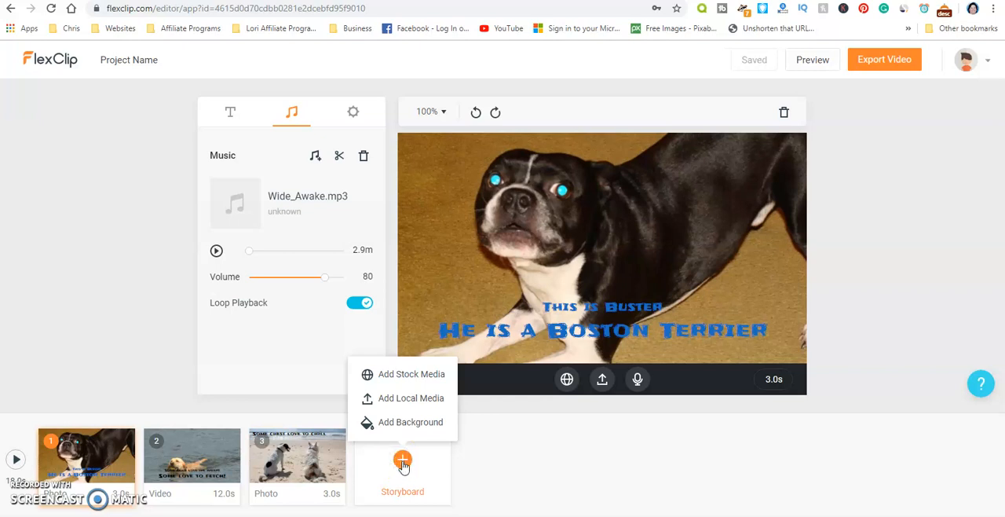
pyautogui.click(401, 382)
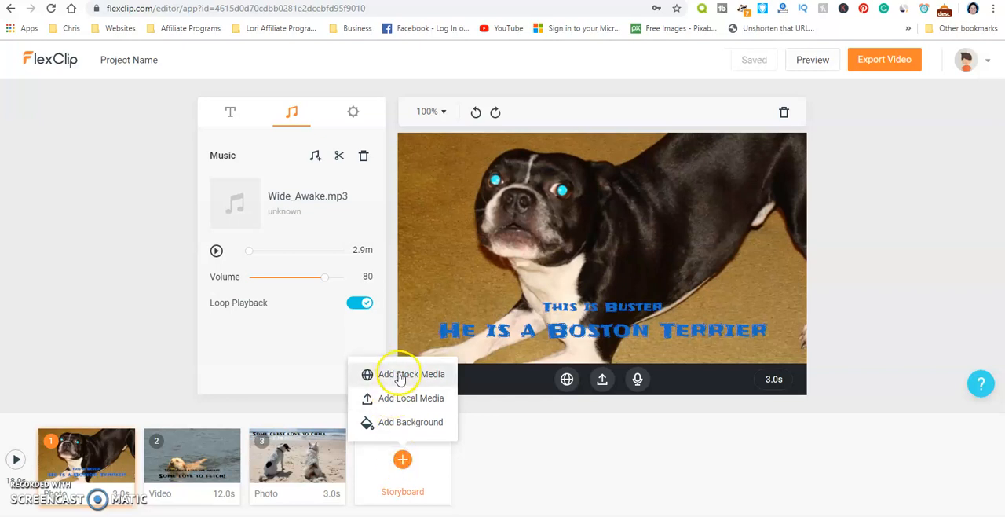
pyautogui.click(402, 399)
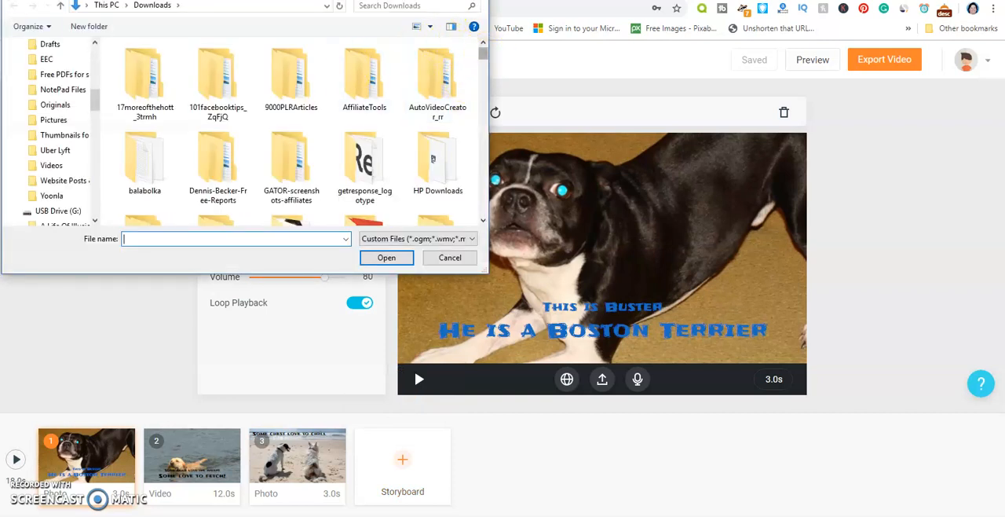
pyautogui.click(65, 6)
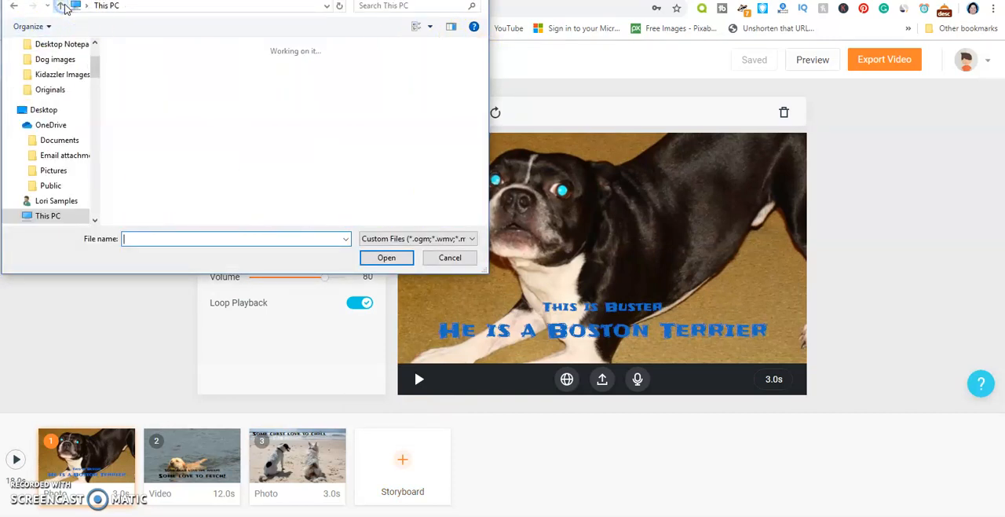
pyautogui.click(66, 7)
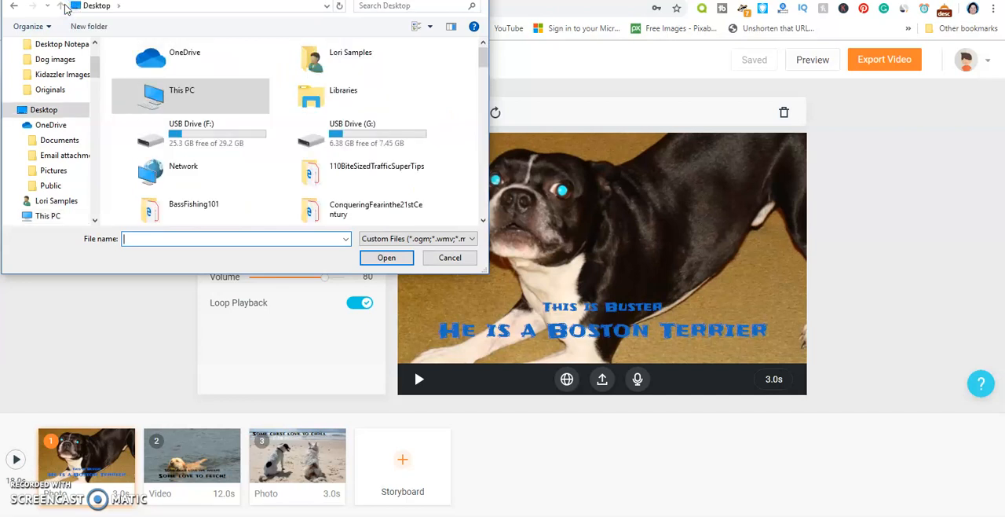
pyautogui.click(66, 62)
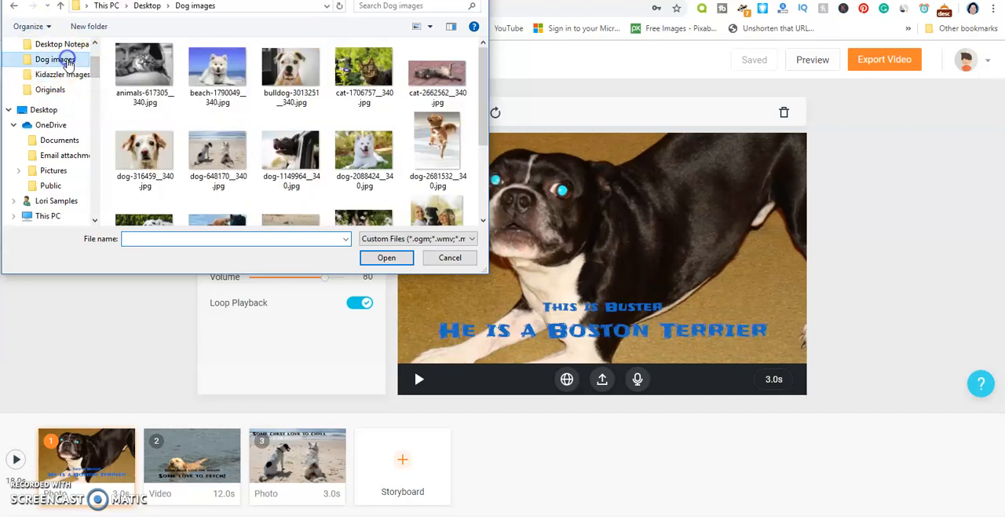
pyautogui.moveTo(485, 106); pyautogui.dragTo(484, 167)
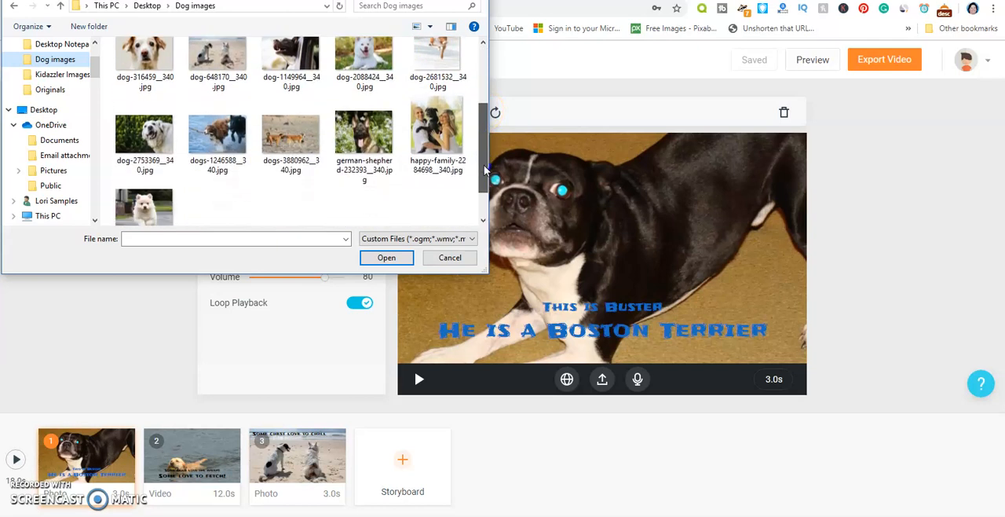
pyautogui.click(284, 132)
pyautogui.click(387, 258)
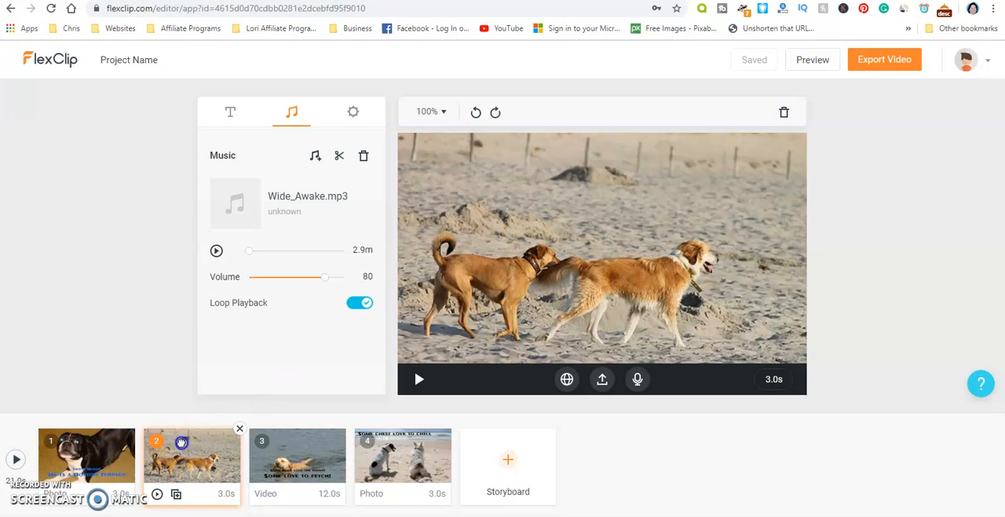
# - Move the storyboard with the two walking dogs to the fourth position, after the beach photo, and play it
pyautogui.moveTo(181, 442); pyautogui.dragTo(396, 453)
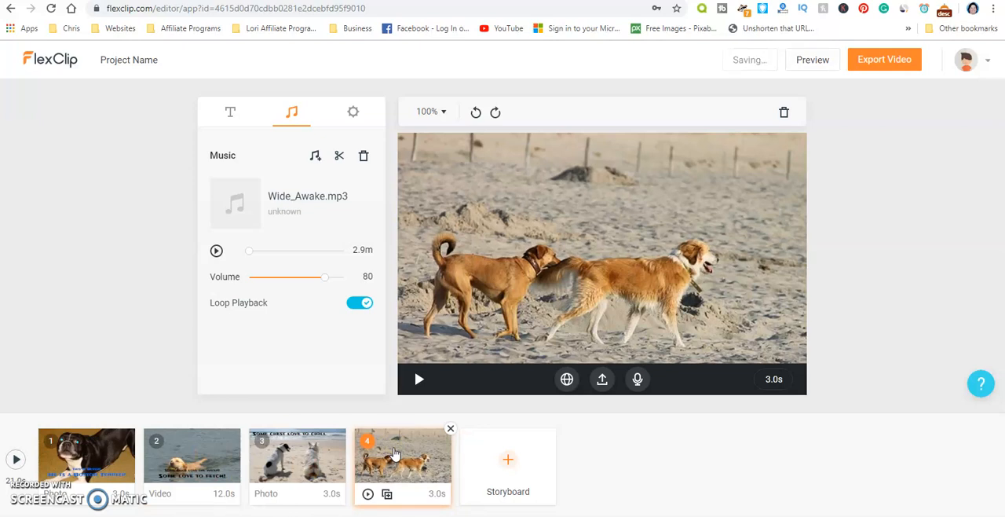
pyautogui.click(419, 379)
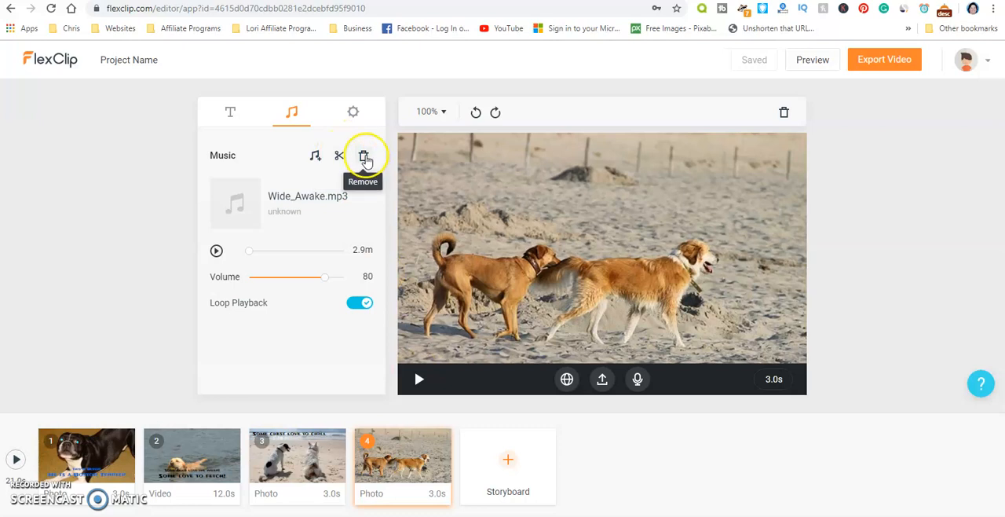
pyautogui.click(229, 110)
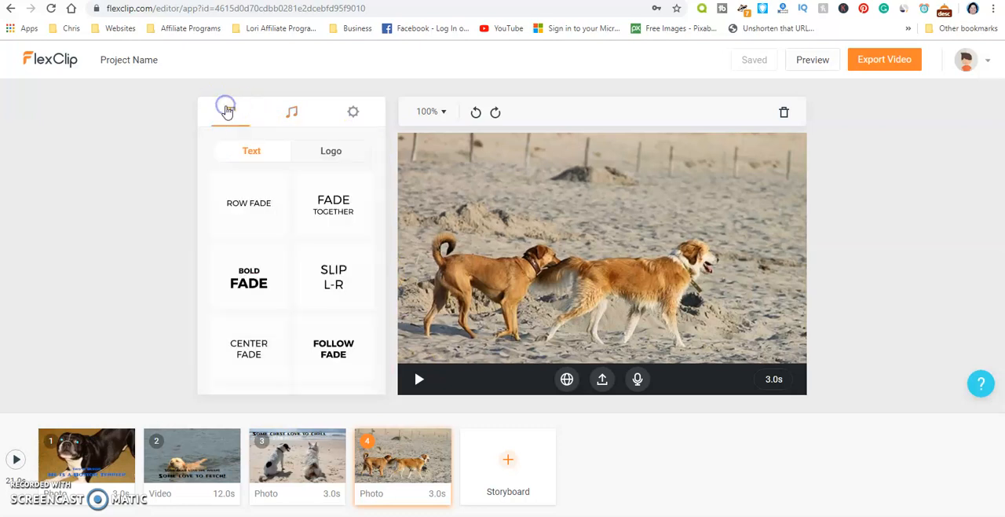
pyautogui.moveTo(442, 437)
pyautogui.click(291, 114)
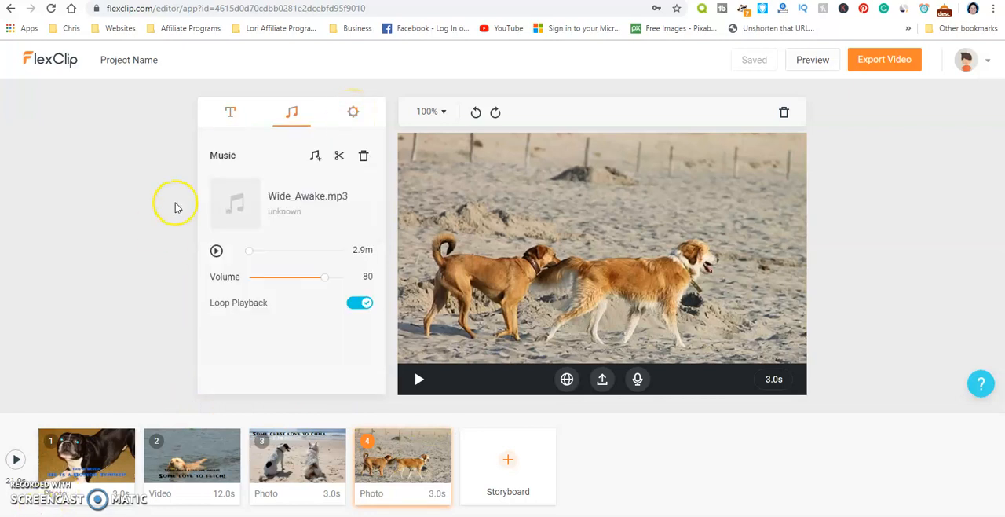
pyautogui.click(353, 112)
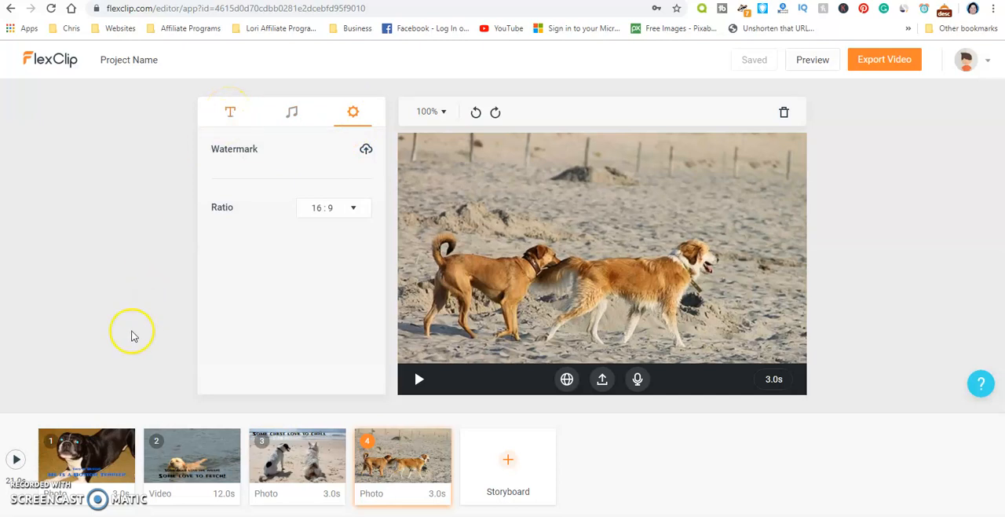
pyautogui.click(231, 112)
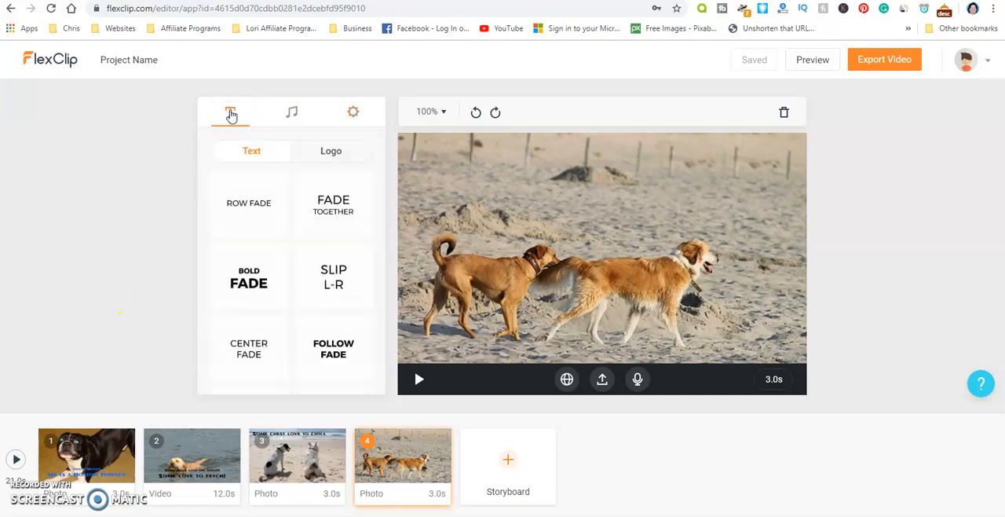
# - Export the finished dog video in 1080p quality
pyautogui.click(886, 59)
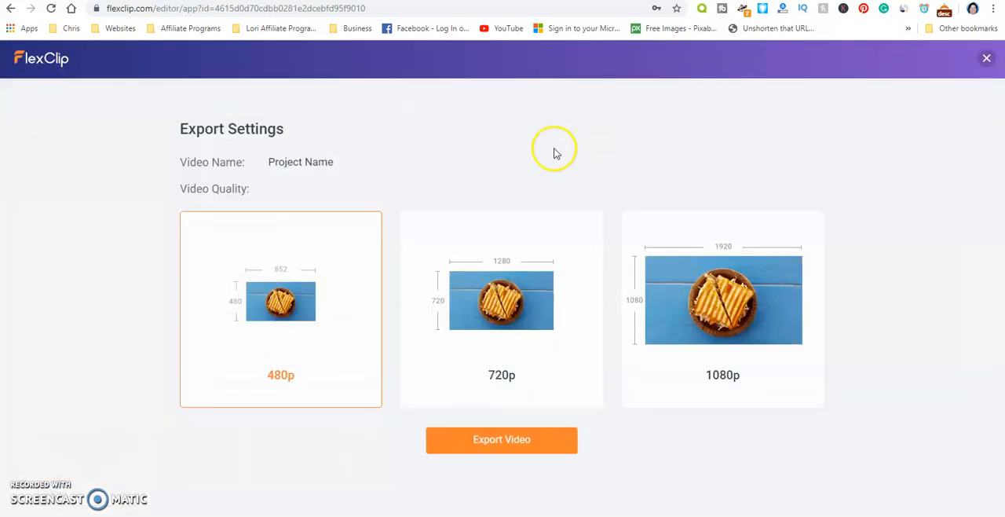
pyautogui.click(732, 301)
pyautogui.click(495, 445)
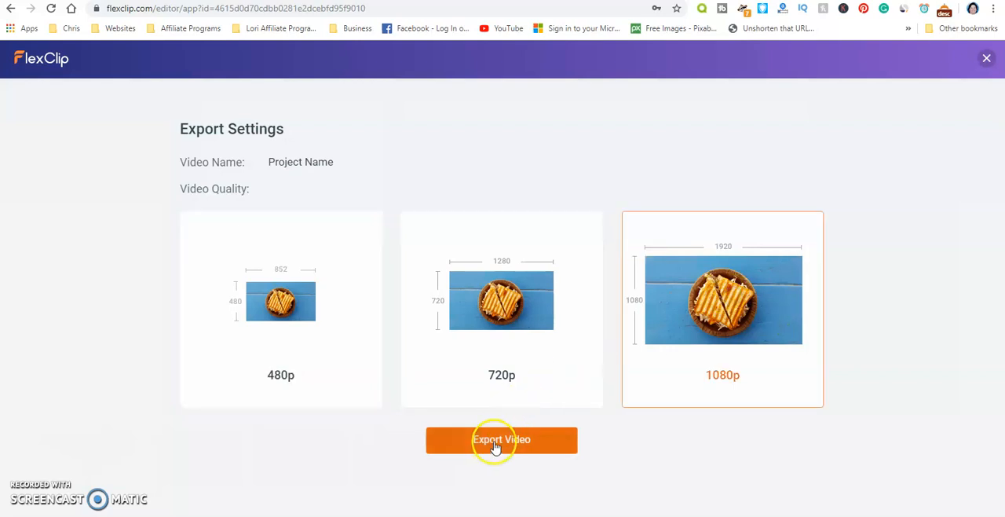